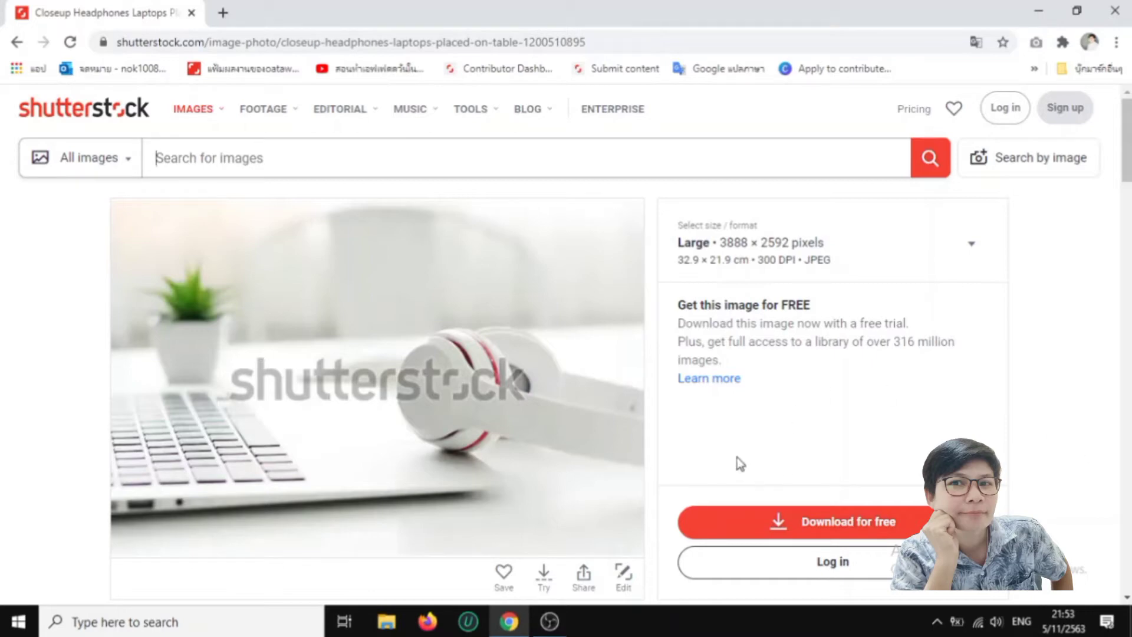
- Go to the Shutterstock contributor page for submitting content and open its Keyword Tool
{"action": "scroll", "coordinate": [699, 396], "scroll_direction": "down", "scroll_amount": 10}
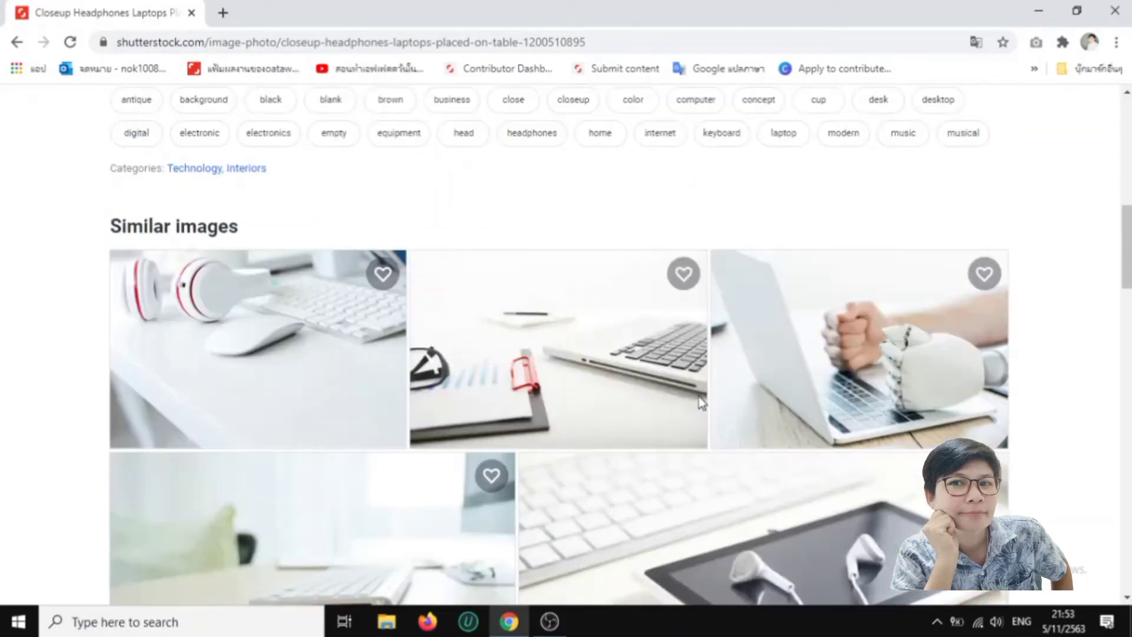
{"action": "scroll", "coordinate": [700, 400], "scroll_direction": "up", "scroll_amount": 10}
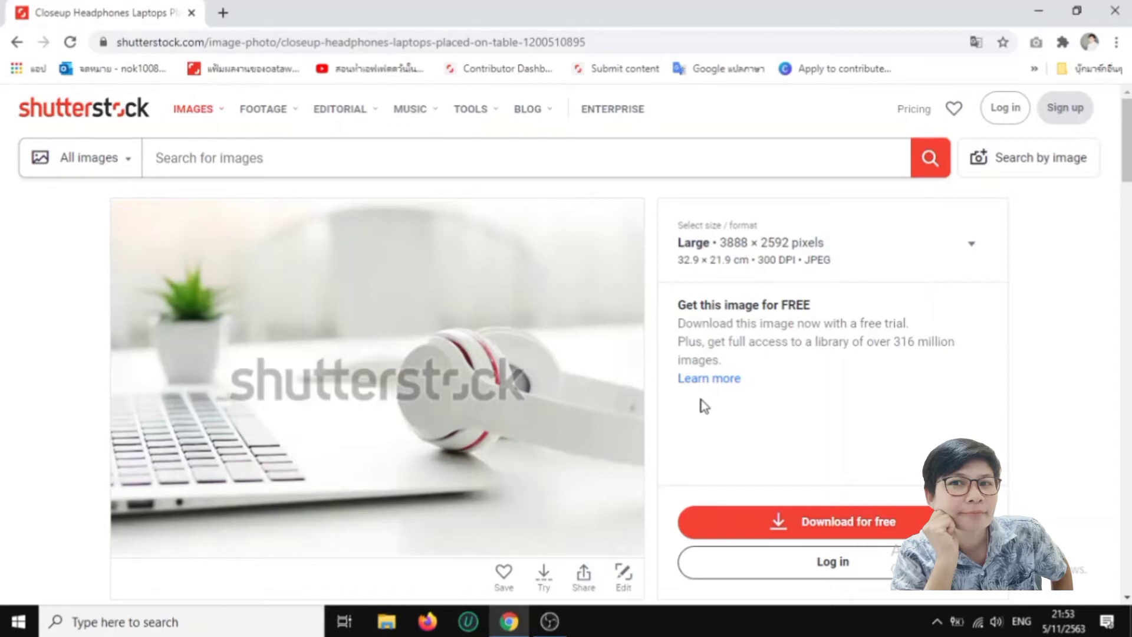
{"action": "left_click", "coordinate": [613, 69]}
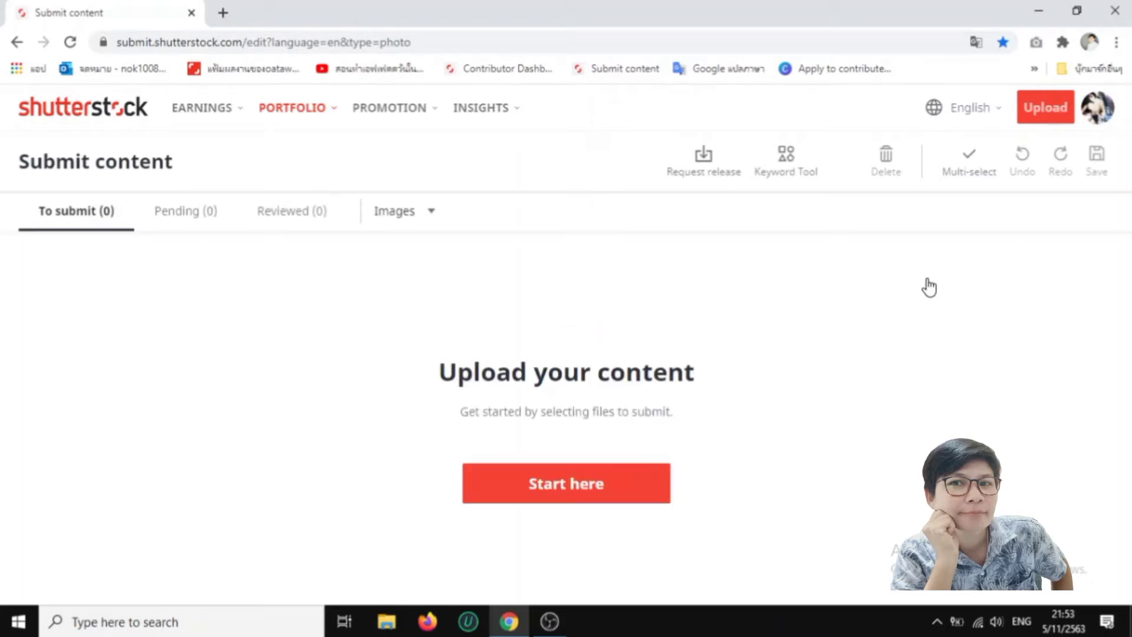
{"action": "left_click", "coordinate": [790, 171]}
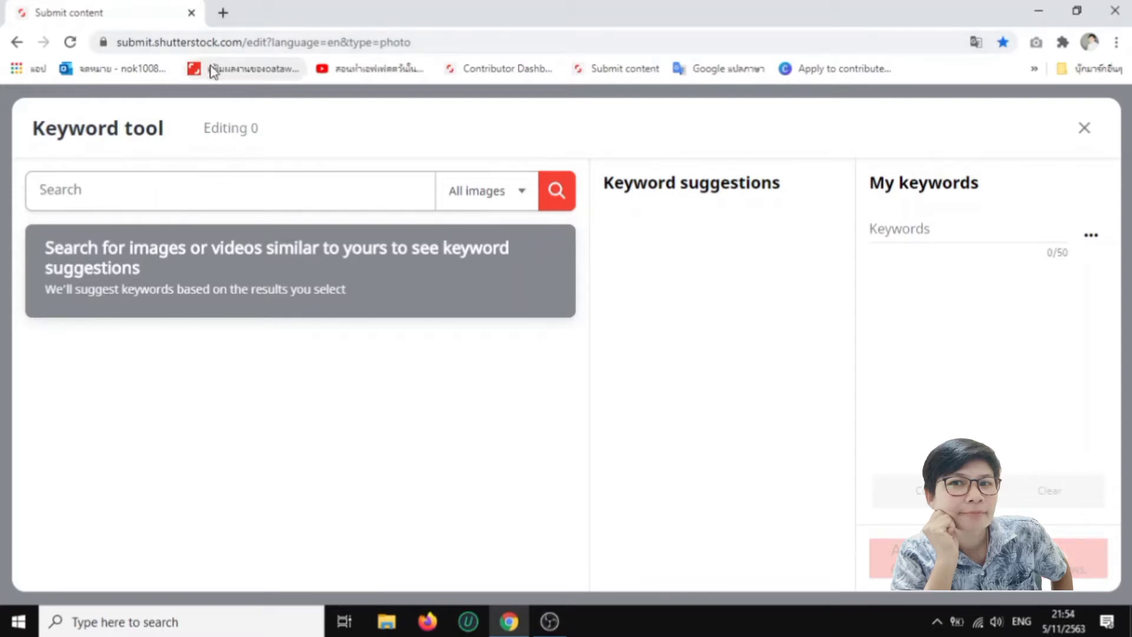
- Open Google Translate in a new browser tab and translate "พื้นหลังที่เป็นไม้" from Thai to English
{"action": "left_click", "coordinate": [223, 12]}
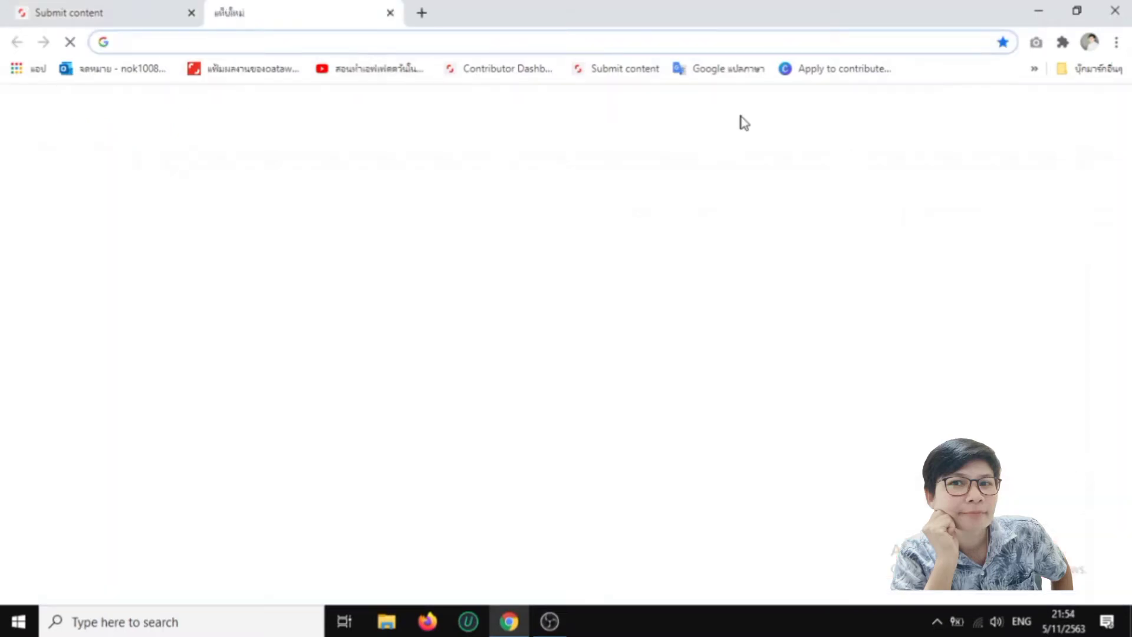
{"action": "left_click", "coordinate": [720, 74]}
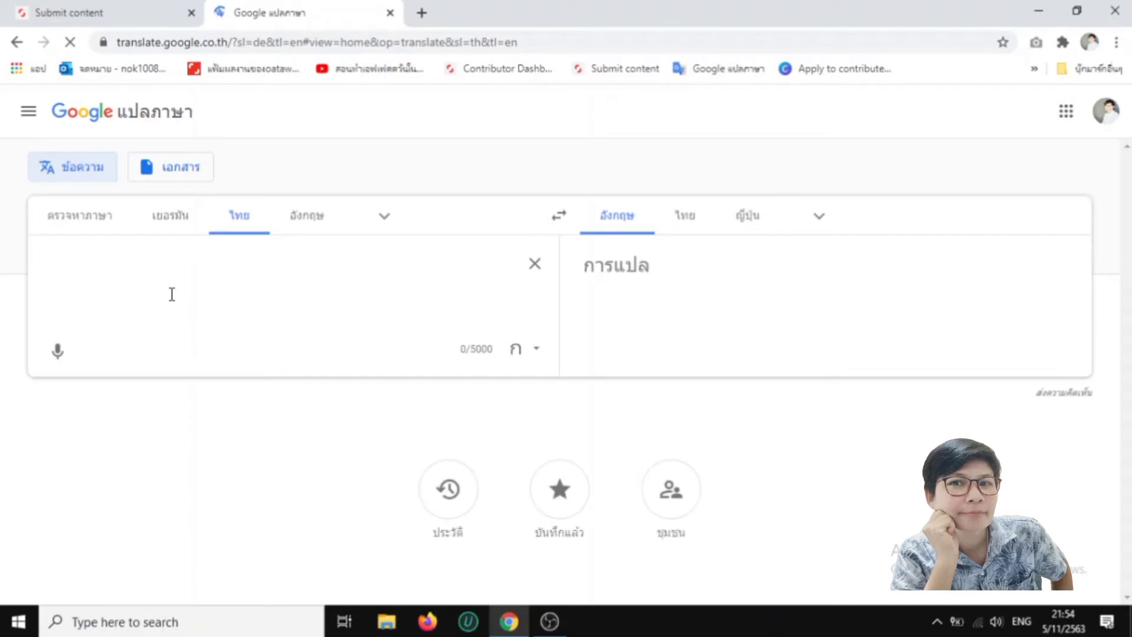
{"action": "type", "text": "rnho"}
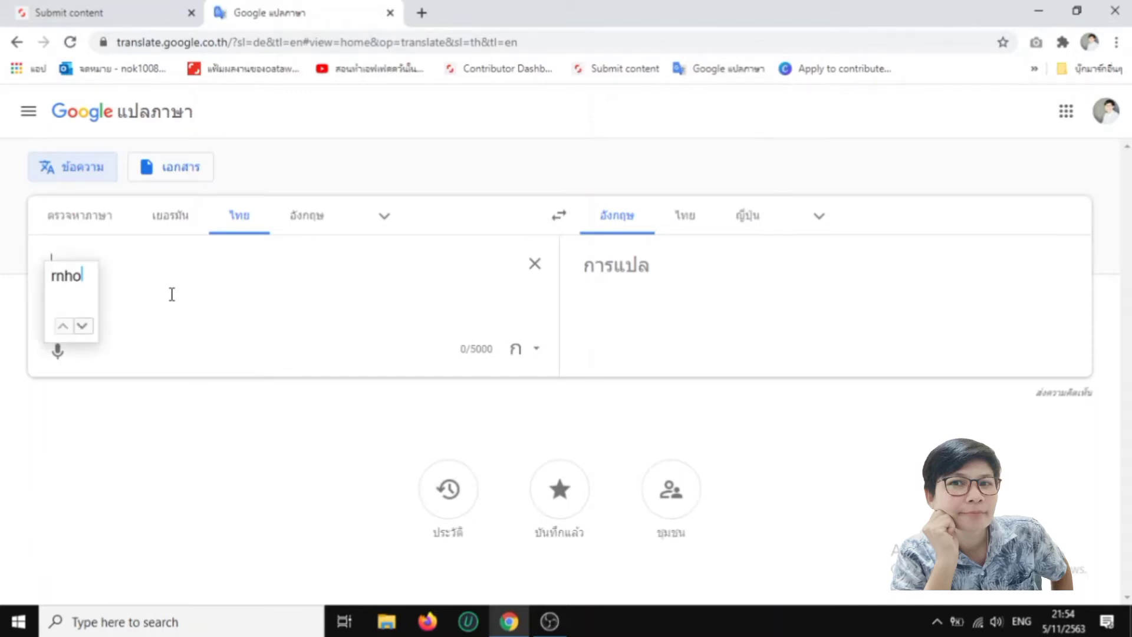
{"action": "key", "text": "BackSpace"}
{"action": "key", "text": "BackSpace"}
{"action": "key", "text": "BackSpace"}
{"action": "key", "text": "BackSpace"}
{"action": "key", "text": "alt+shift"}
{"action": "type", "text": "พื้นหลั"}
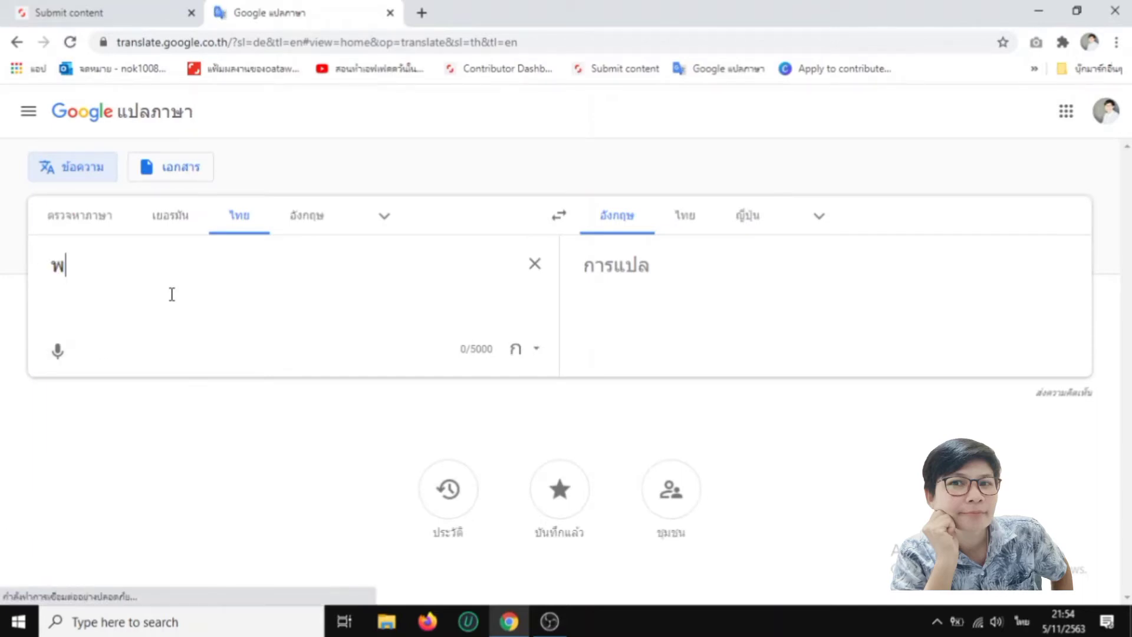
{"action": "type", "text": "ง"}
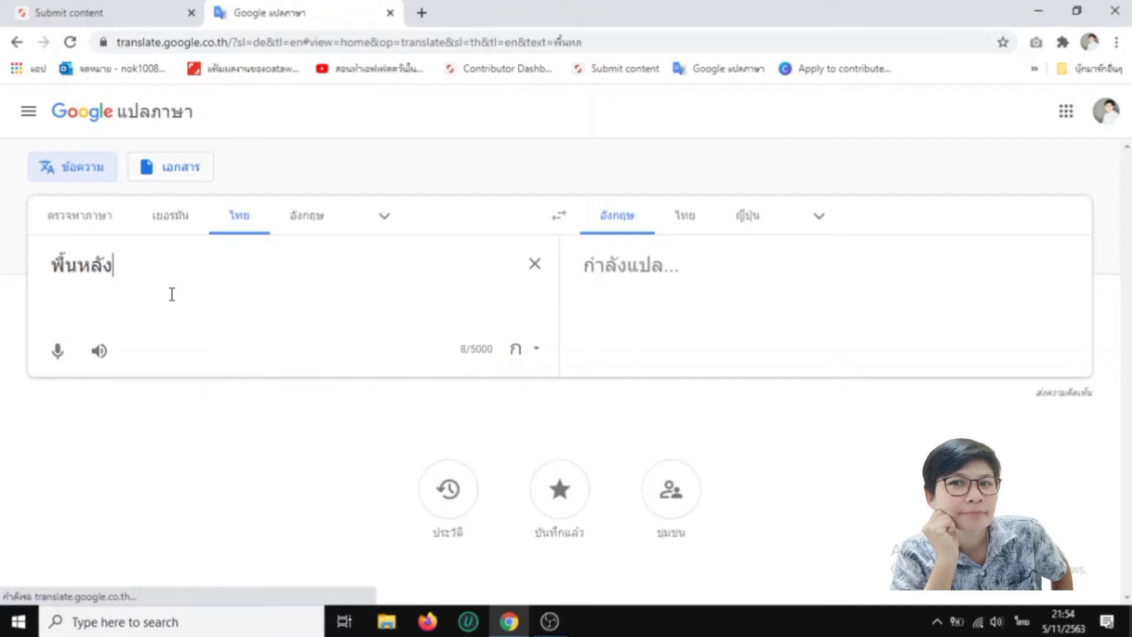
{"action": "type", "text": "ที่เป็นไม่"}
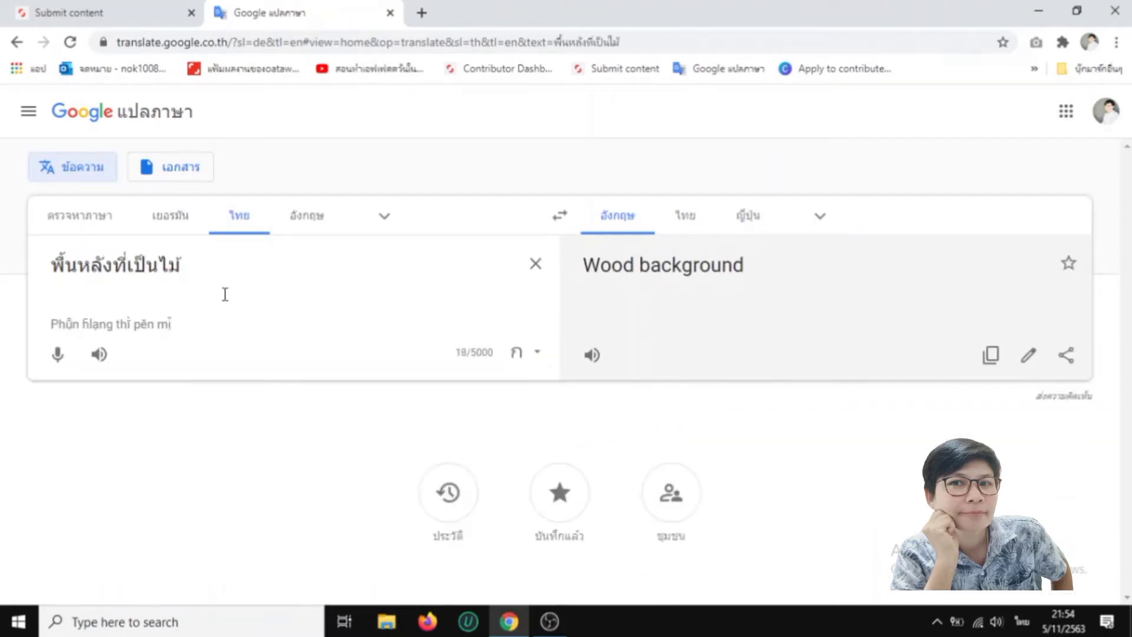
- Copy the English translation "Wood background" from Google Translate
{"action": "triple_click", "coordinate": [702, 280]}
{"action": "right_click", "coordinate": [704, 274]}
{"action": "left_click", "coordinate": [755, 283]}
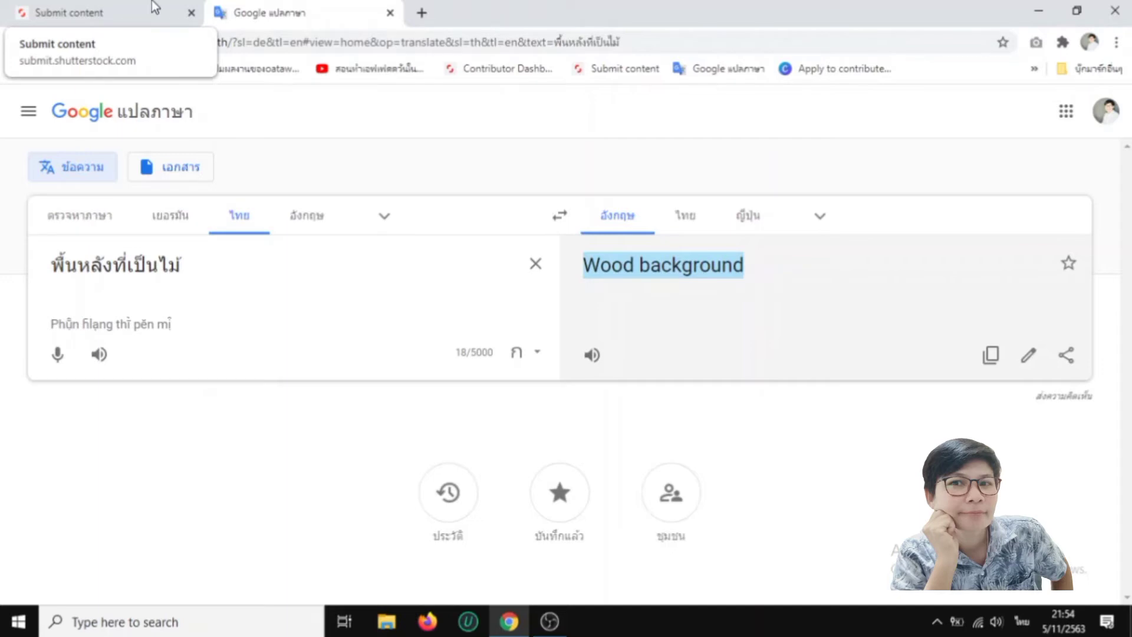
- Return to the Shutterstock Keyword Tool and search all images for the copied phrase "Wood background"
{"action": "left_click", "coordinate": [69, 6]}
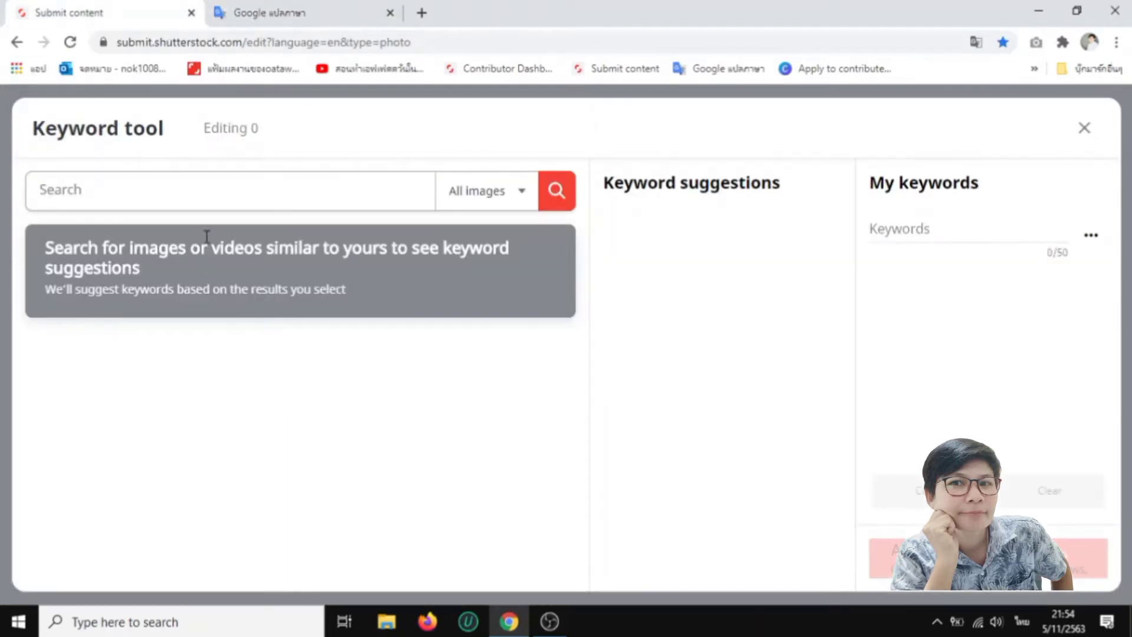
{"action": "left_click", "coordinate": [124, 191]}
{"action": "right_click", "coordinate": [86, 188]}
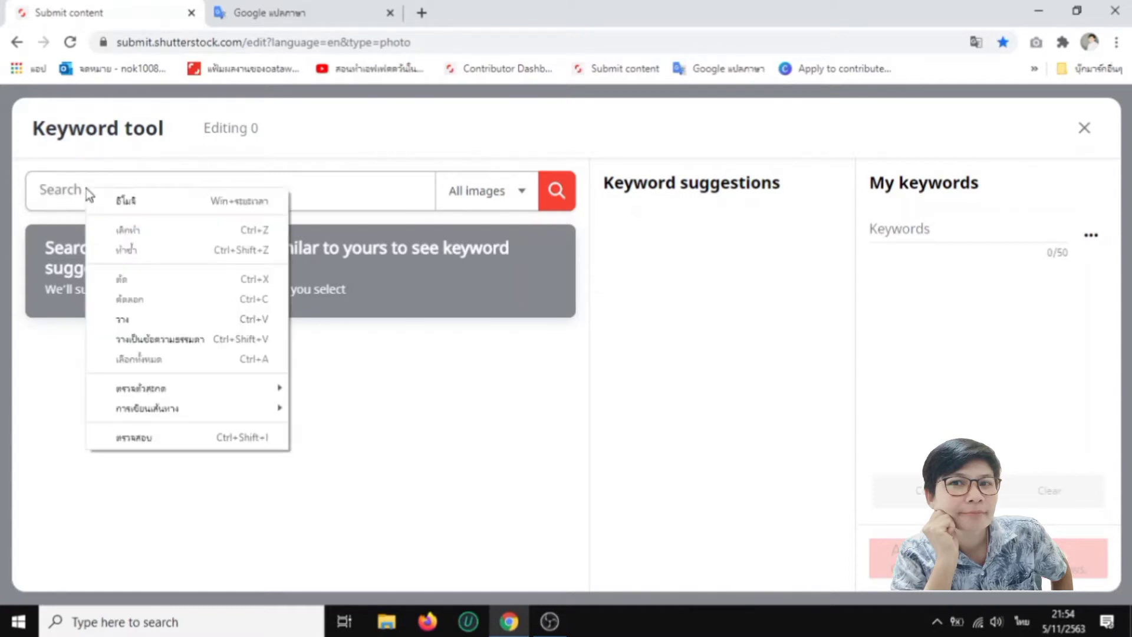
{"action": "left_click", "coordinate": [134, 322]}
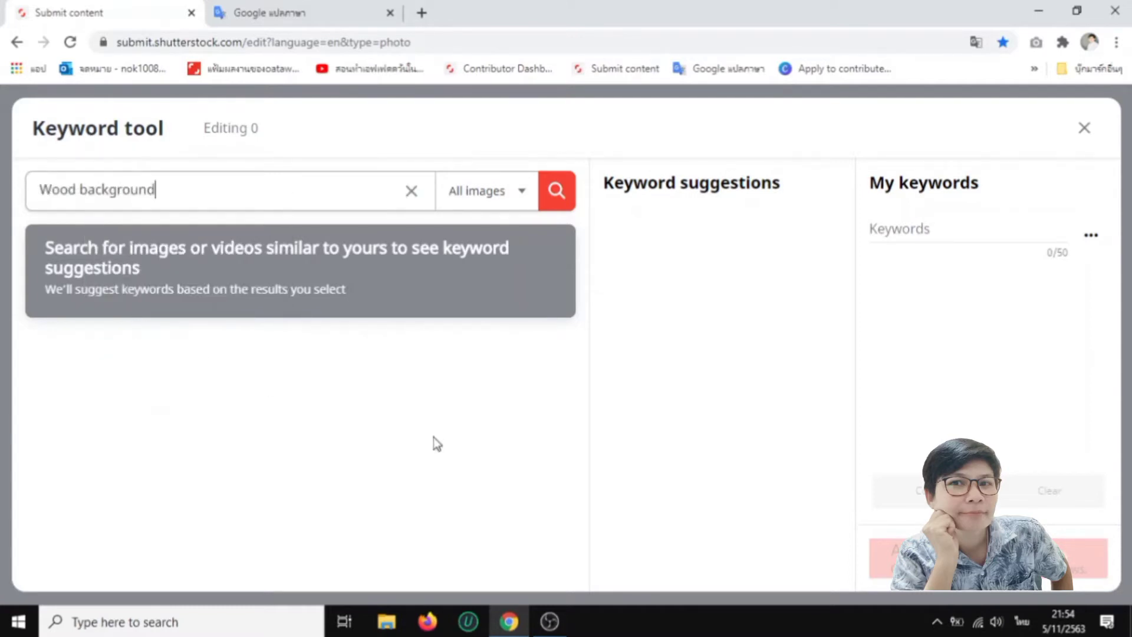
{"action": "left_click", "coordinate": [557, 191]}
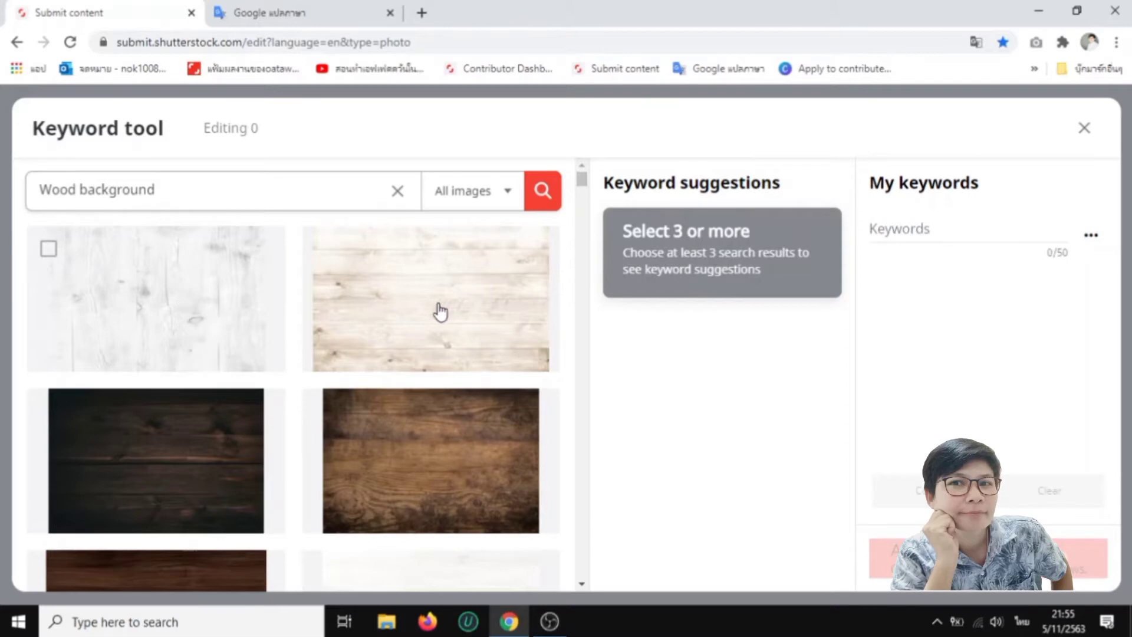
- Look through the wood background search results for images similar to your own, trying out selecting and deselecting a white plank image
{"action": "scroll", "coordinate": [444, 313], "scroll_direction": "down", "scroll_amount": 3}
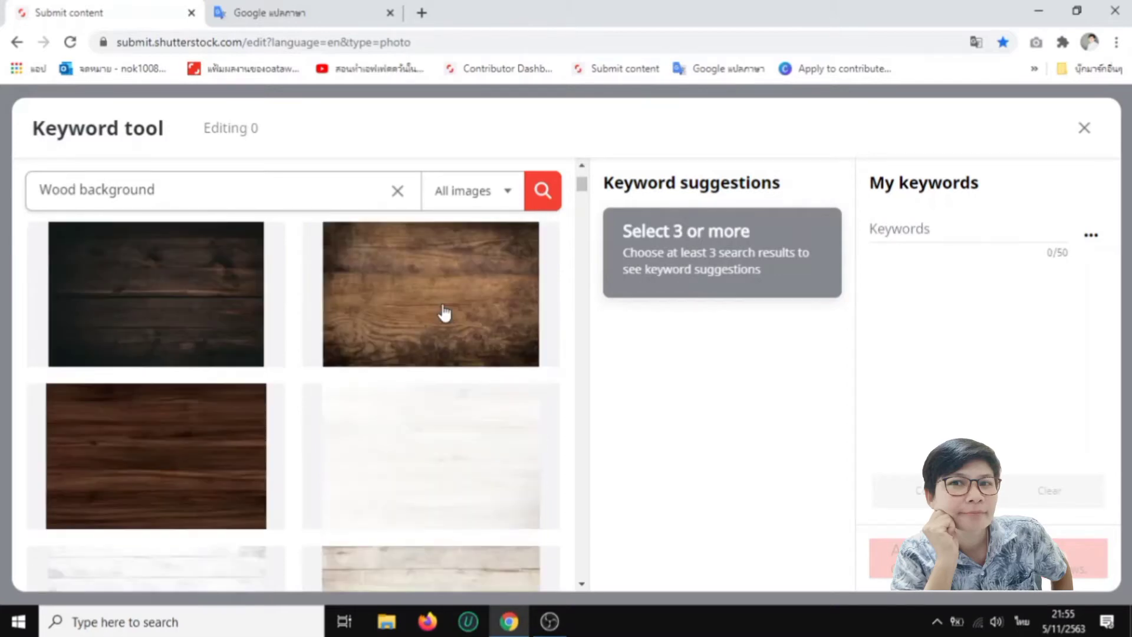
{"action": "scroll", "coordinate": [444, 312], "scroll_direction": "down", "scroll_amount": 6}
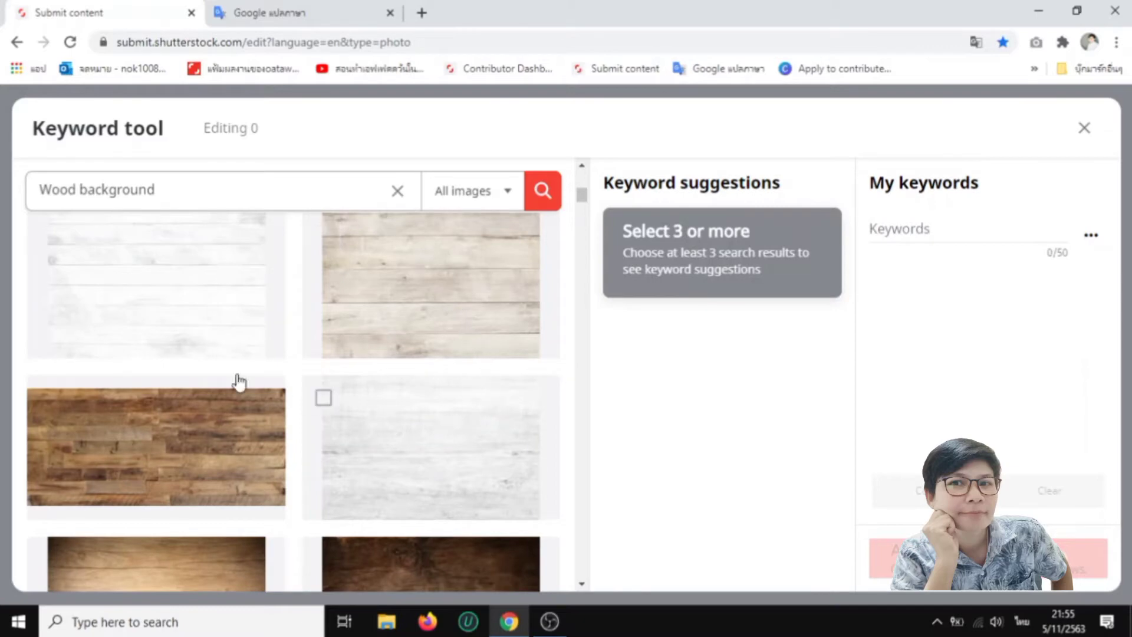
{"action": "left_click", "coordinate": [202, 293]}
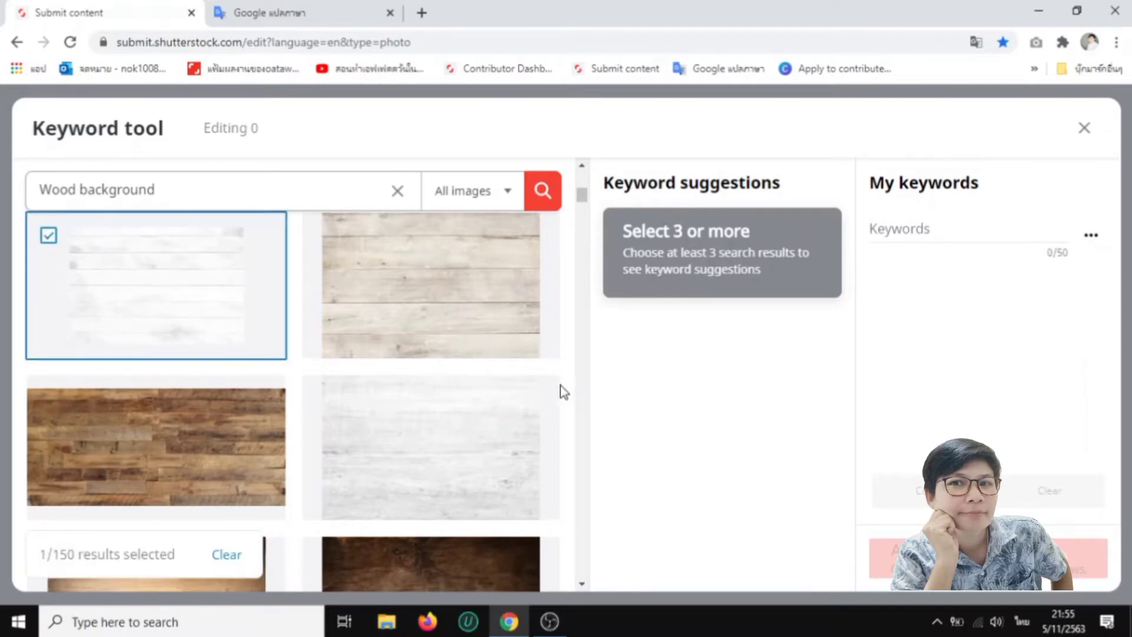
{"action": "left_click", "coordinate": [177, 290]}
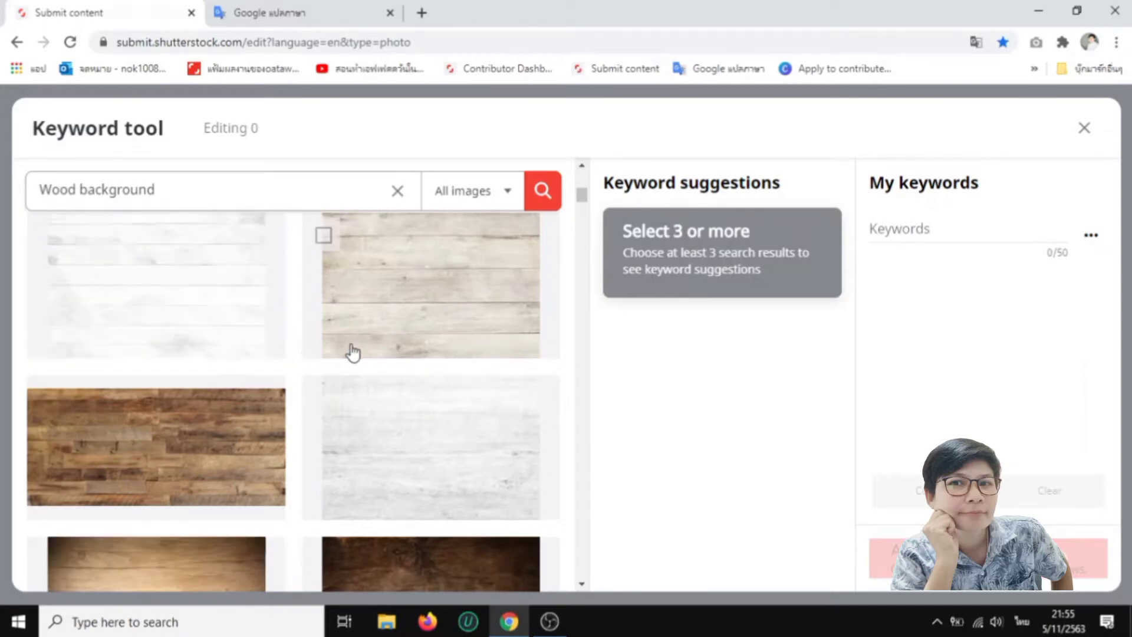
{"action": "scroll", "coordinate": [353, 352], "scroll_direction": "down", "scroll_amount": 3}
{"action": "scroll", "coordinate": [355, 355], "scroll_direction": "down", "scroll_amount": 3}
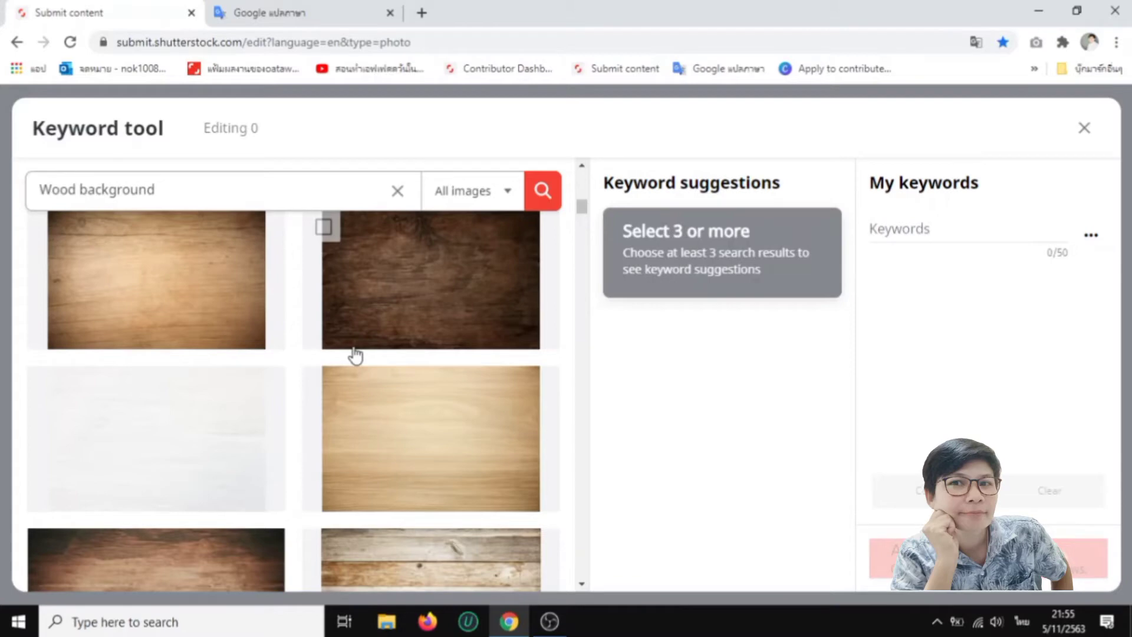
{"action": "scroll", "coordinate": [439, 424], "scroll_direction": "down", "scroll_amount": 3}
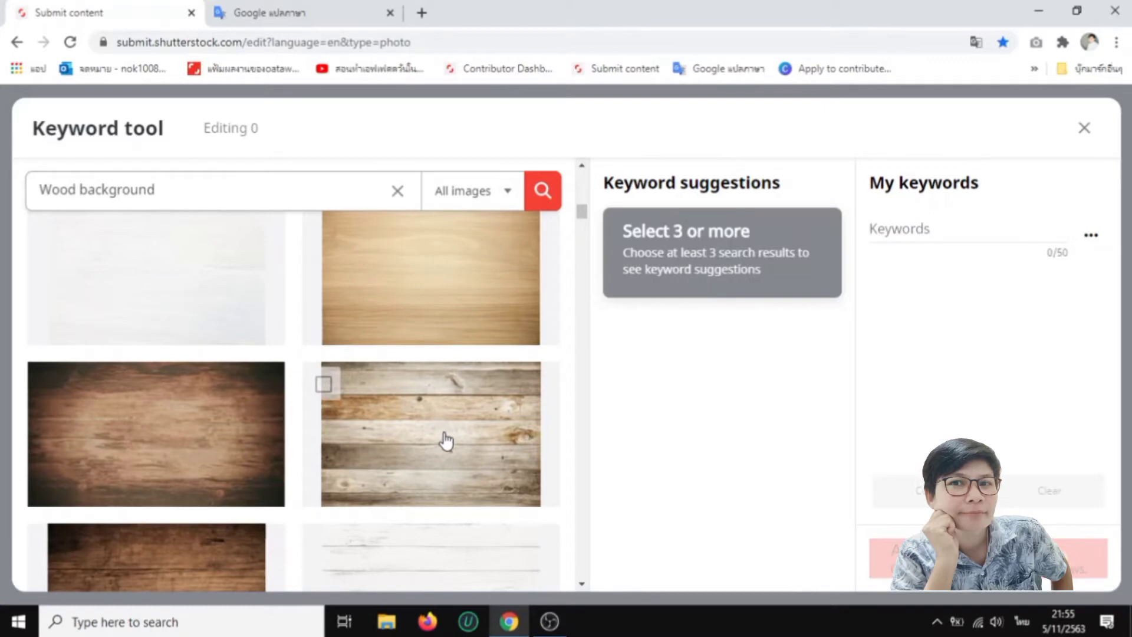
{"action": "left_click", "coordinate": [228, 190]}
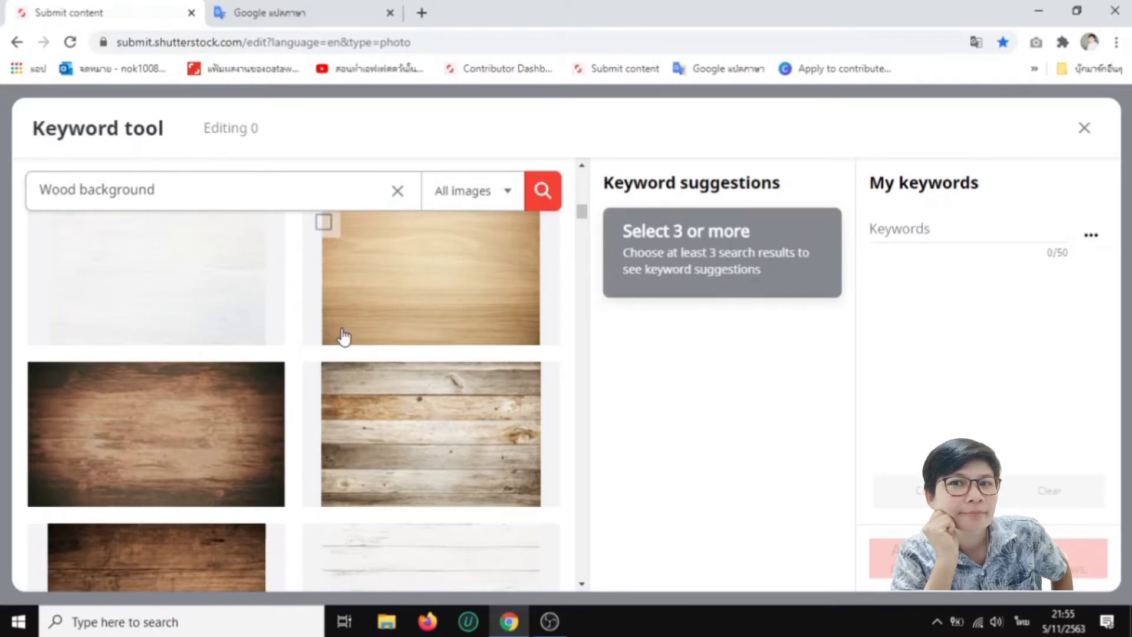
{"action": "scroll", "coordinate": [348, 341], "scroll_direction": "down", "scroll_amount": 10}
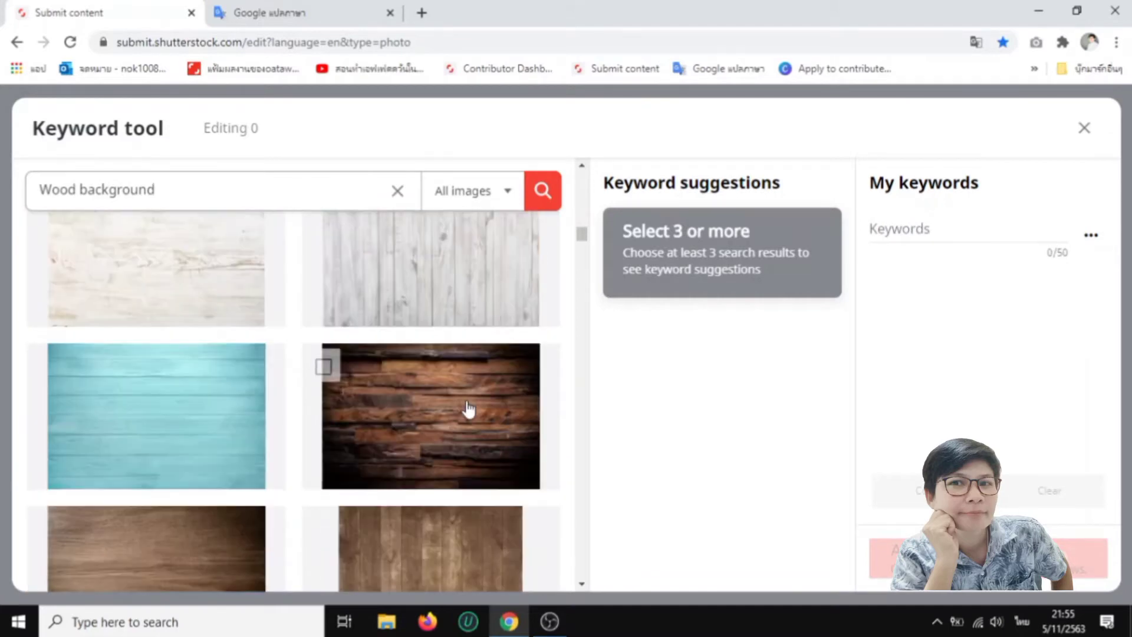
{"action": "scroll", "coordinate": [469, 409], "scroll_direction": "down", "scroll_amount": 5}
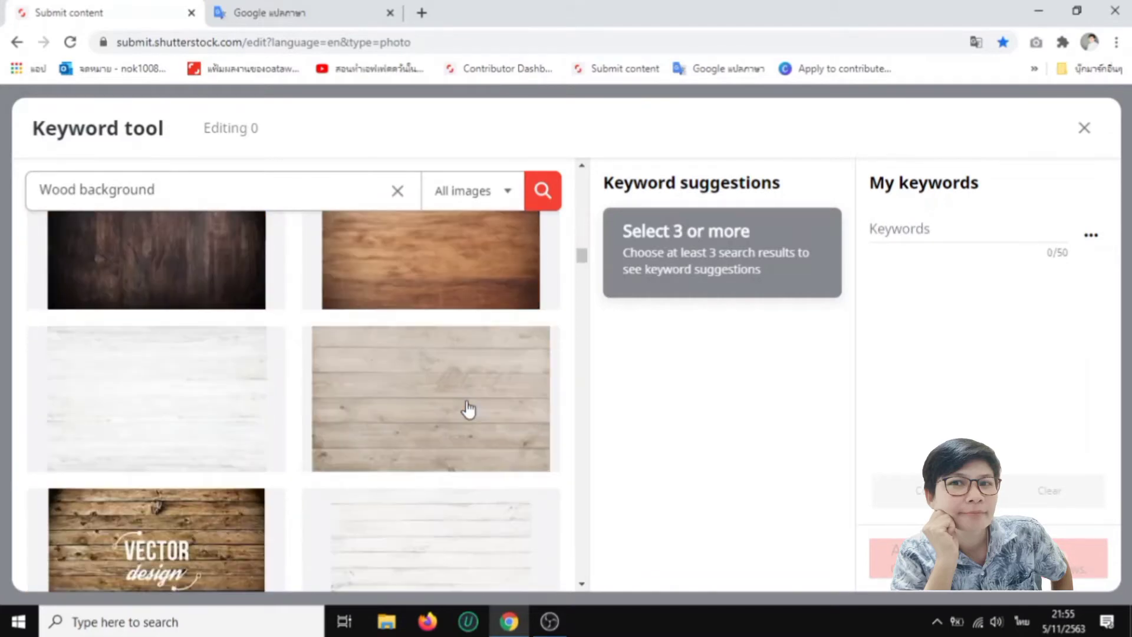
{"action": "scroll", "coordinate": [468, 409], "scroll_direction": "down", "scroll_amount": 3}
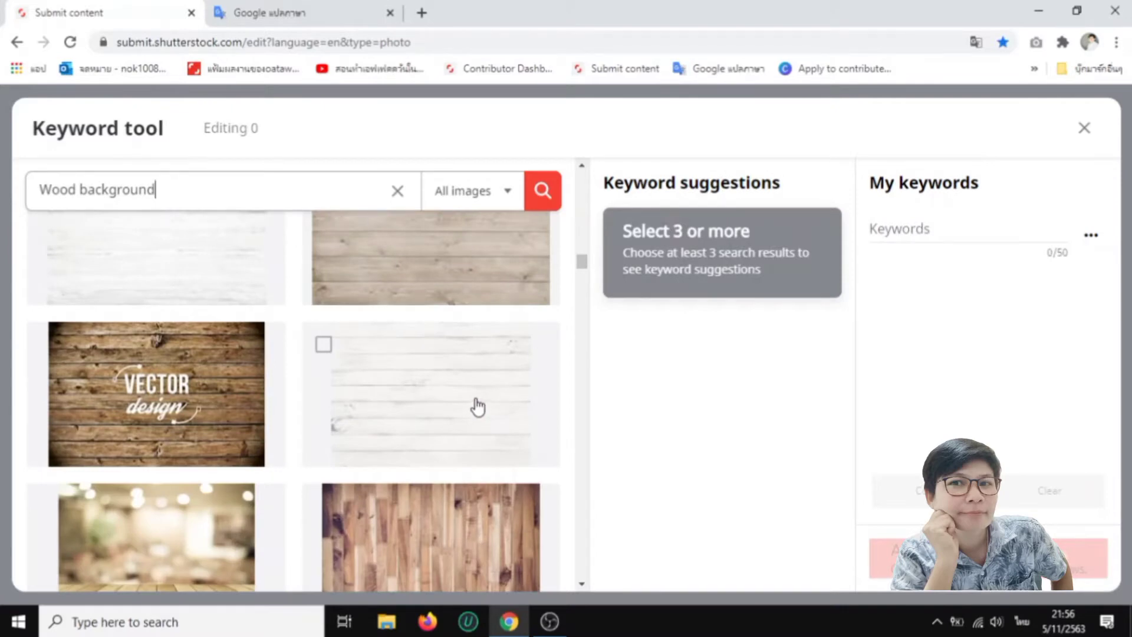
{"action": "scroll", "coordinate": [478, 406], "scroll_direction": "down", "scroll_amount": 3}
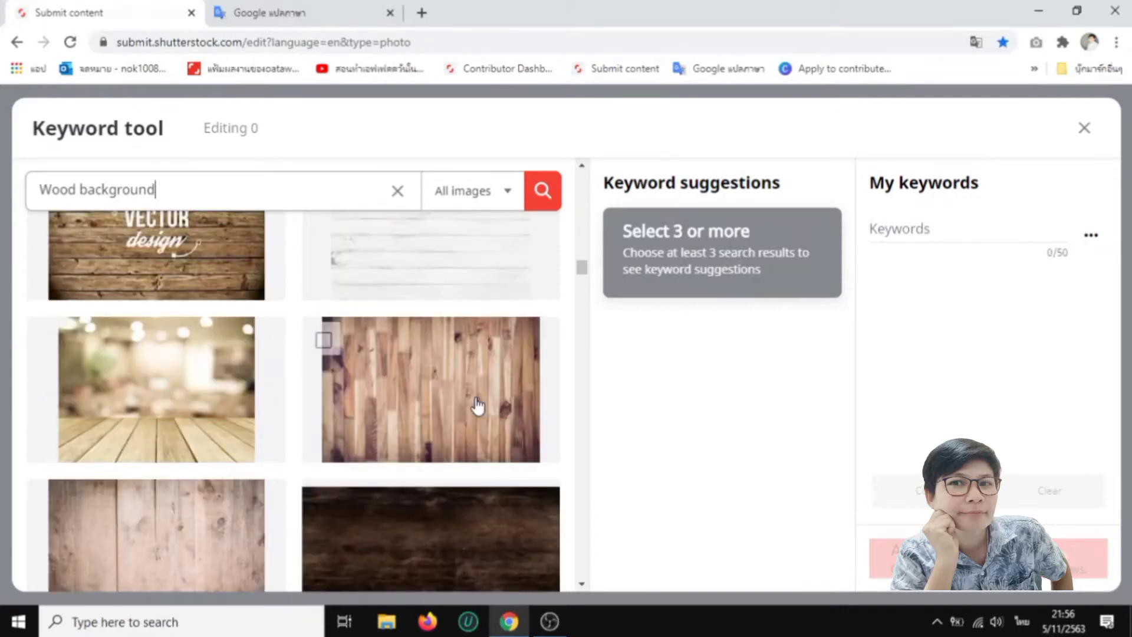
{"action": "scroll", "coordinate": [478, 405], "scroll_direction": "down", "scroll_amount": 3}
{"action": "scroll", "coordinate": [477, 406], "scroll_direction": "down", "scroll_amount": 10}
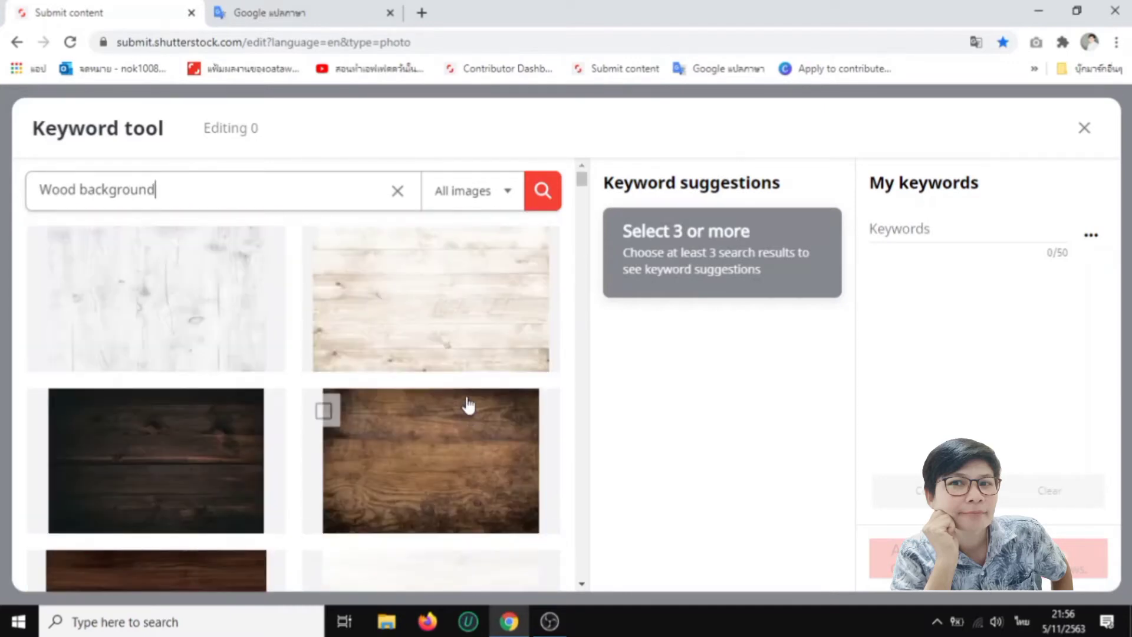
- Select the white, cream and brown wood images among the first four results to get keyword suggestions
{"action": "left_click", "coordinate": [165, 288]}
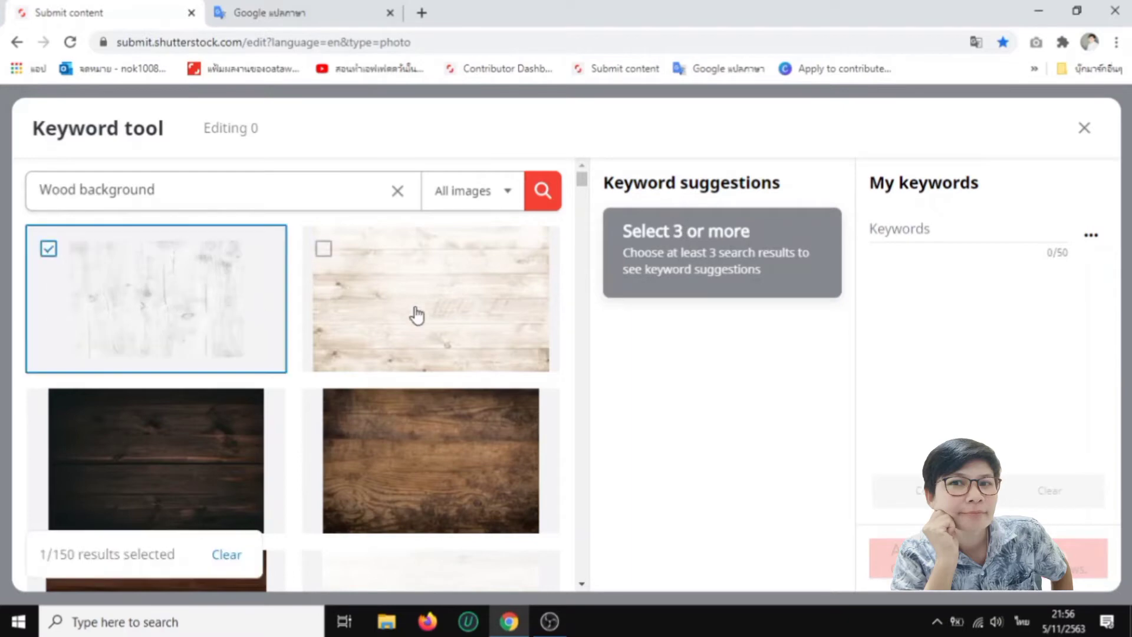
{"action": "left_click", "coordinate": [482, 485]}
{"action": "left_click", "coordinate": [354, 353]}
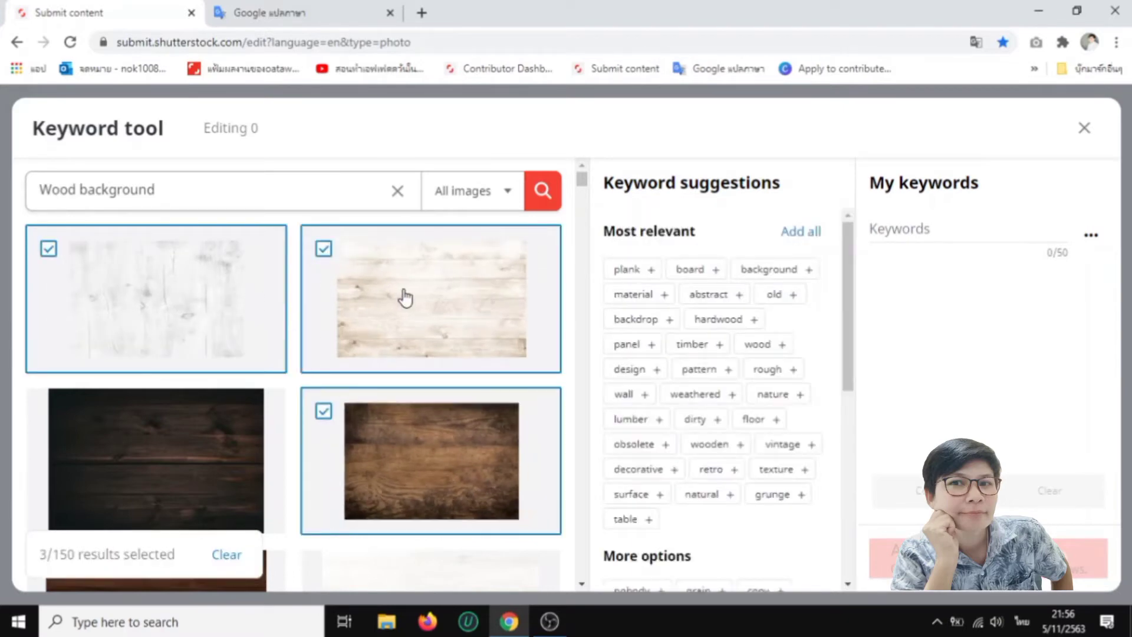
- Deselect the three selected wood images
{"action": "left_click", "coordinate": [222, 297]}
{"action": "left_click", "coordinate": [424, 304]}
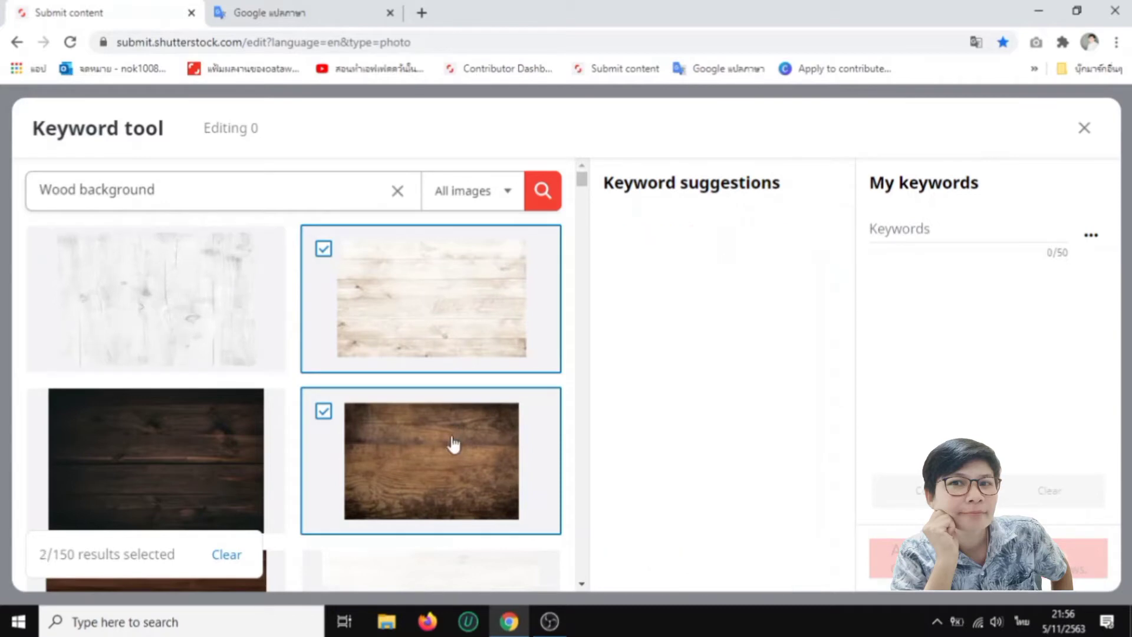
{"action": "left_click", "coordinate": [431, 460]}
- Switch back to Google Translate and replace the Thai source text with "ดอกไม้สด" for translation into English
{"action": "left_click", "coordinate": [324, 11]}
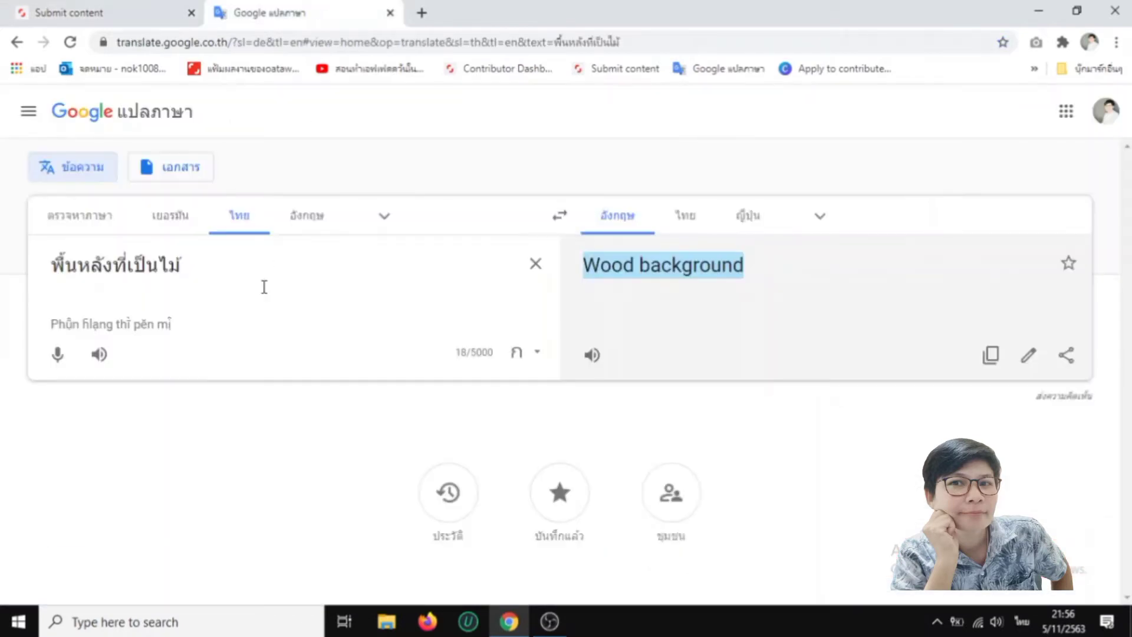
{"action": "left_click", "coordinate": [230, 281]}
{"action": "key", "text": "ctrl+a"}
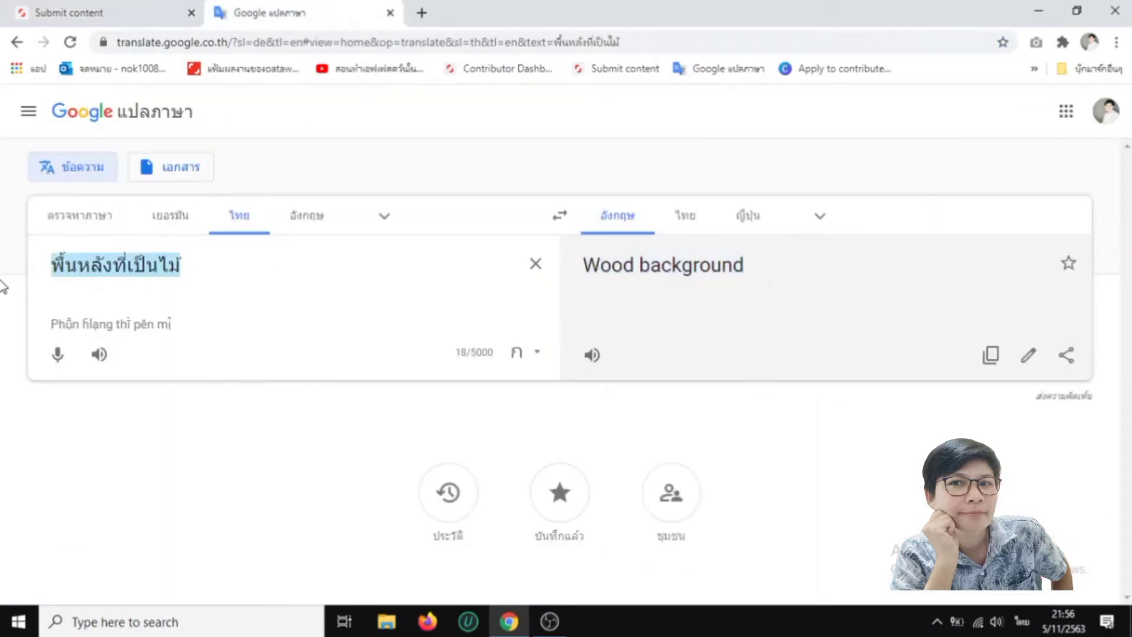
{"action": "type", "text": "ดอกไม้"}
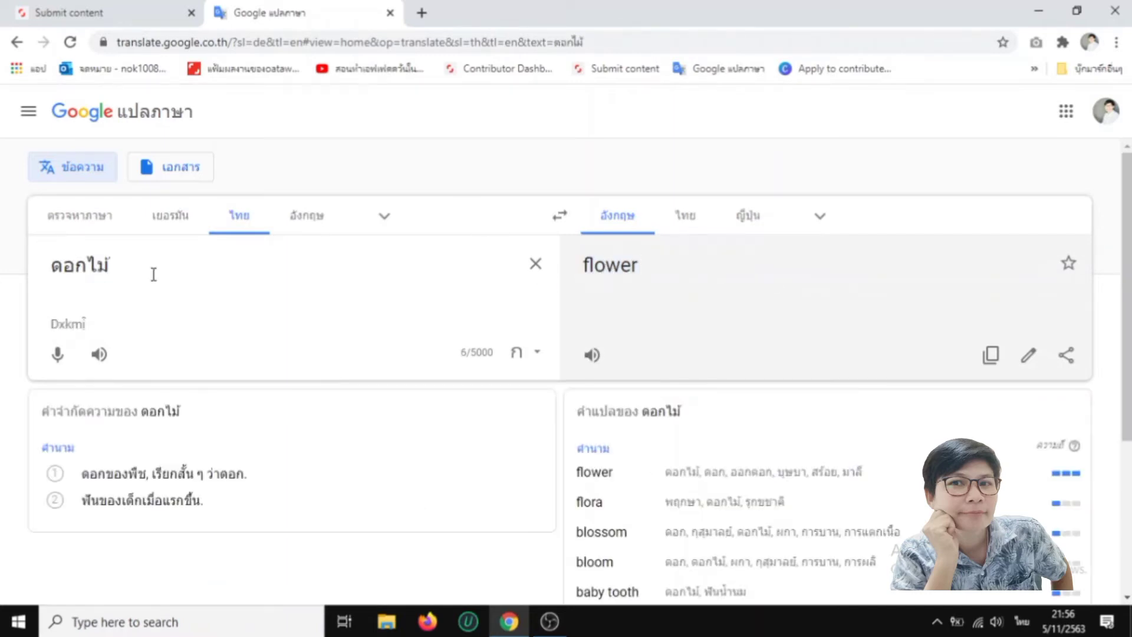
{"action": "type", "text": "สด"}
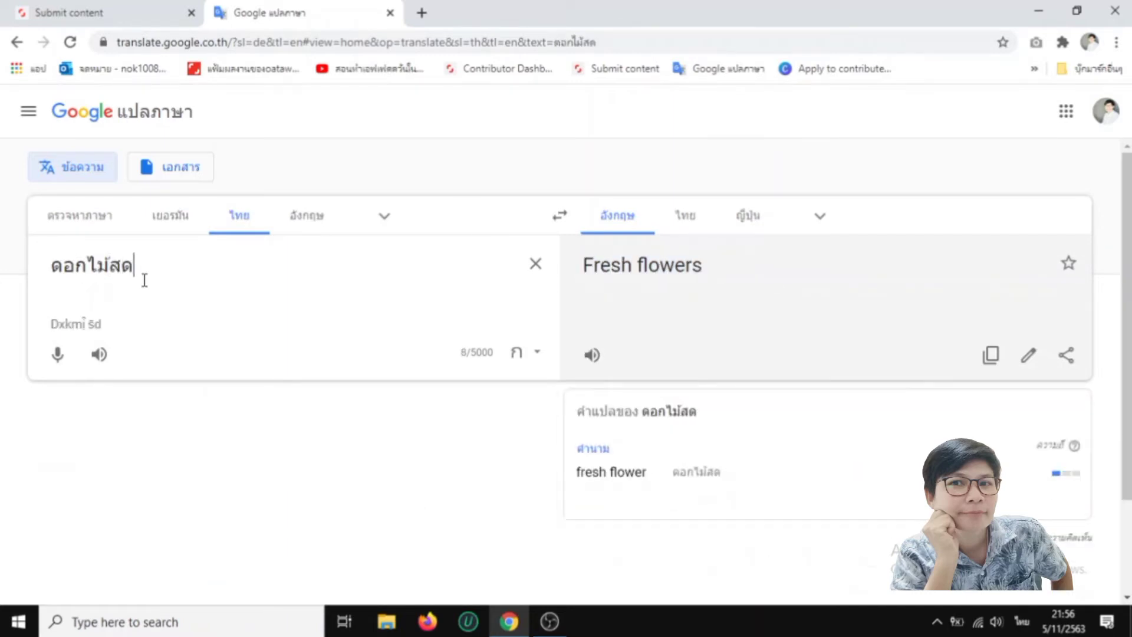
- Copy the English translation "Fresh flowers"
{"action": "triple_click", "coordinate": [677, 277]}
{"action": "right_click", "coordinate": [681, 275]}
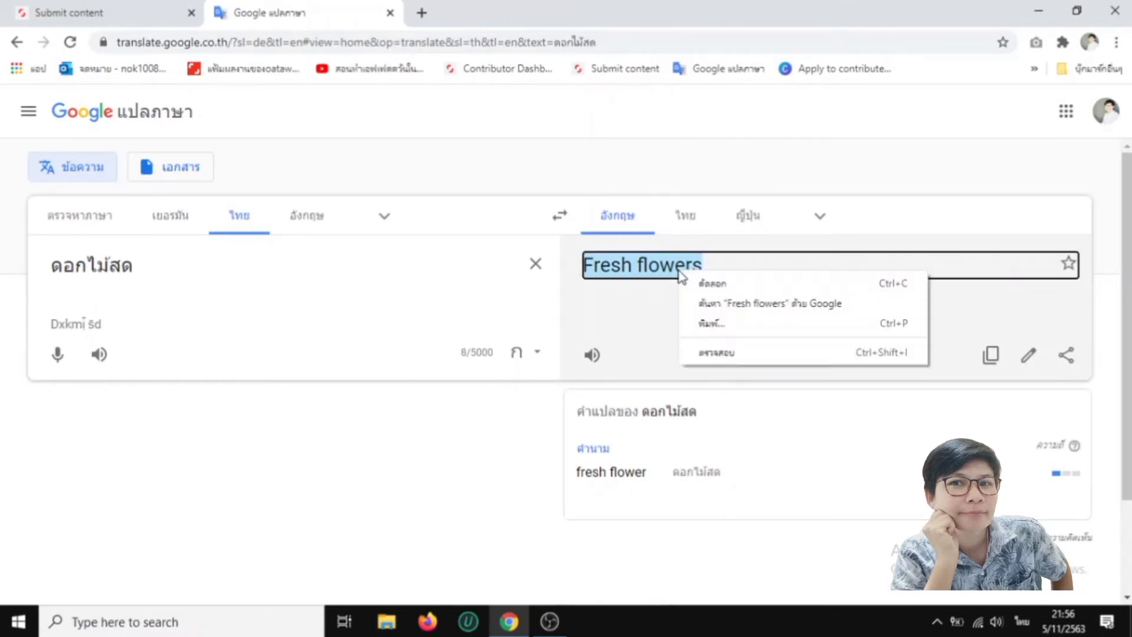
{"action": "left_click", "coordinate": [716, 286]}
- Switch back to Shutterstock's Keyword tool and replace the "Wood background" query with a search for "Fresh flowers"
{"action": "left_click", "coordinate": [146, 13]}
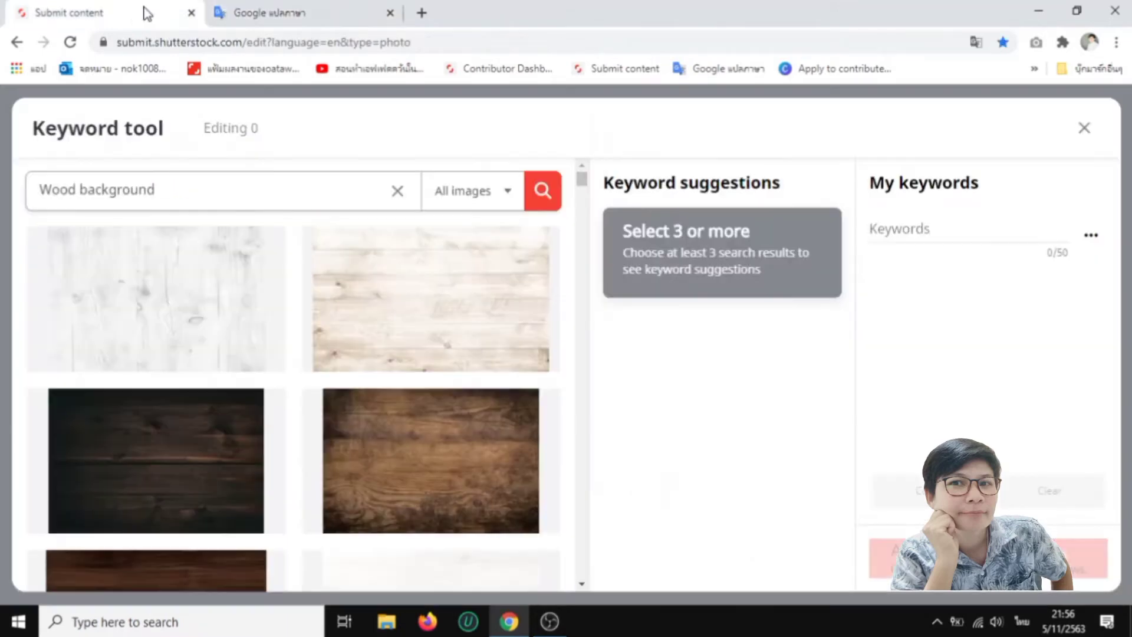
{"action": "key", "text": "ctrl+a"}
{"action": "key", "text": "BackSpace"}
{"action": "right_click", "coordinate": [167, 190]}
{"action": "left_click", "coordinate": [218, 328]}
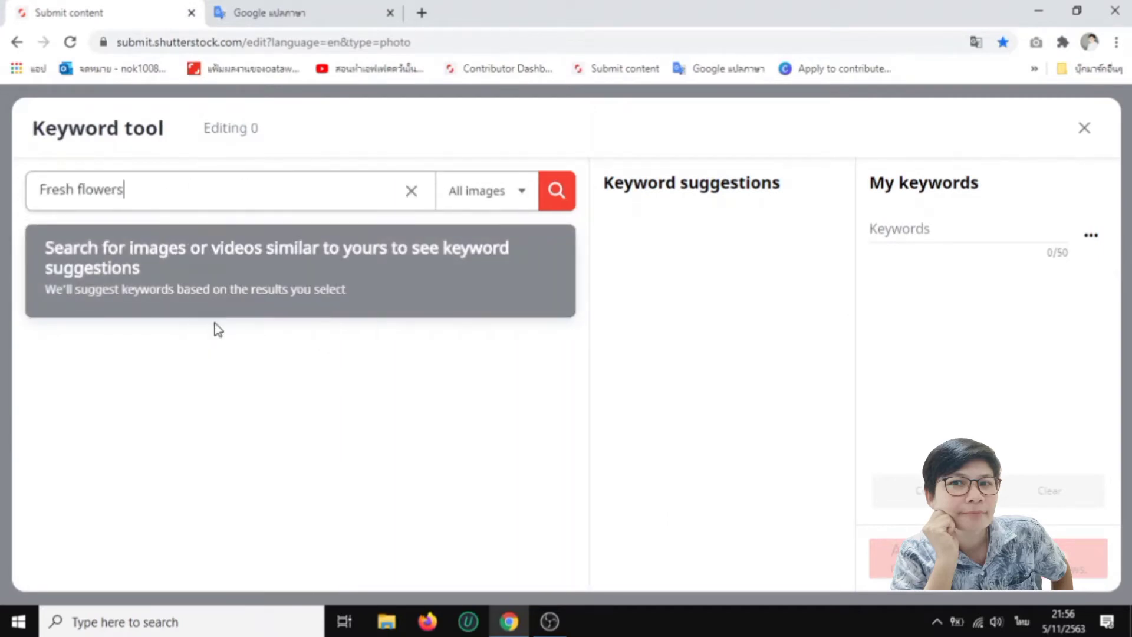
{"action": "left_click", "coordinate": [558, 199]}
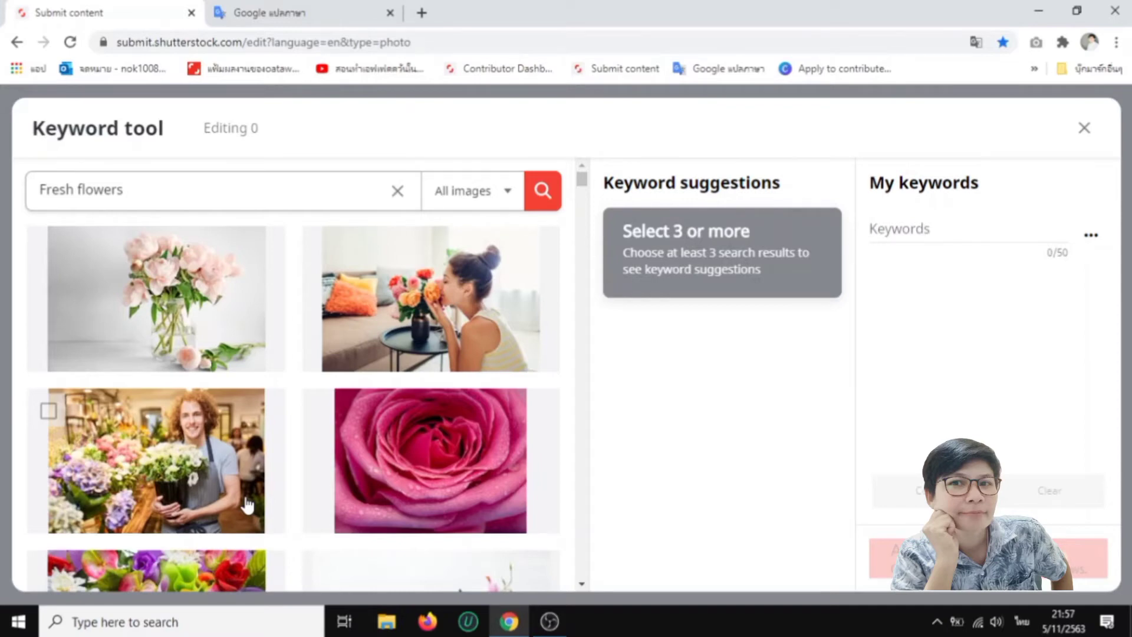
- Select the flower arrangement on white wood among the results instead of the rose-petal frame image
{"action": "scroll", "coordinate": [405, 407], "scroll_direction": "down", "scroll_amount": 3}
{"action": "scroll", "coordinate": [412, 413], "scroll_direction": "down", "scroll_amount": 3}
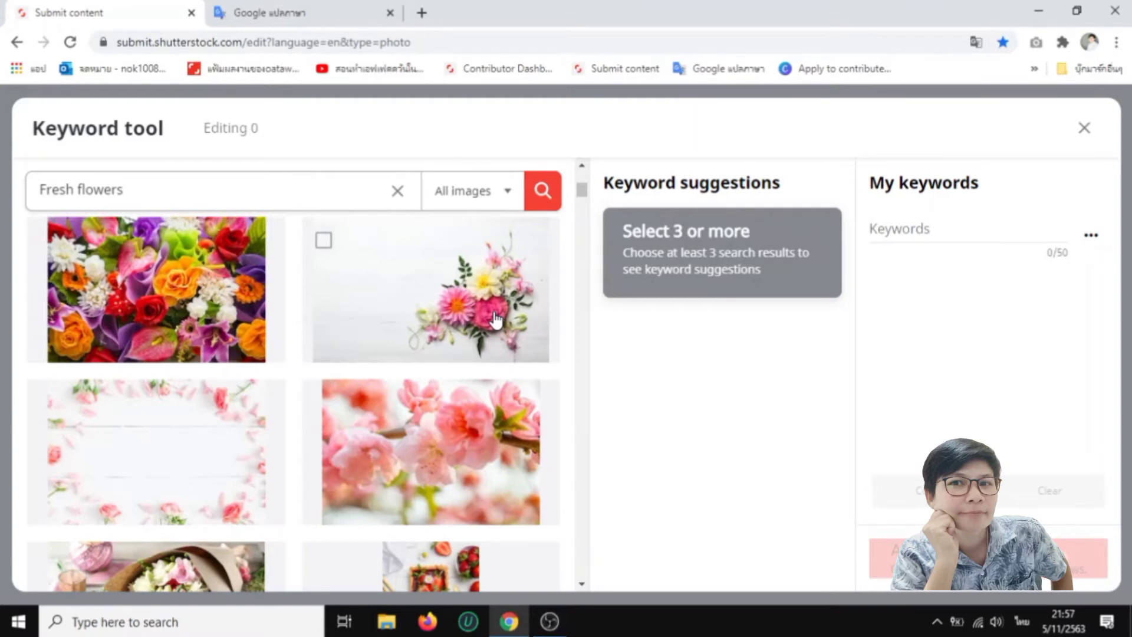
{"action": "left_click", "coordinate": [198, 452]}
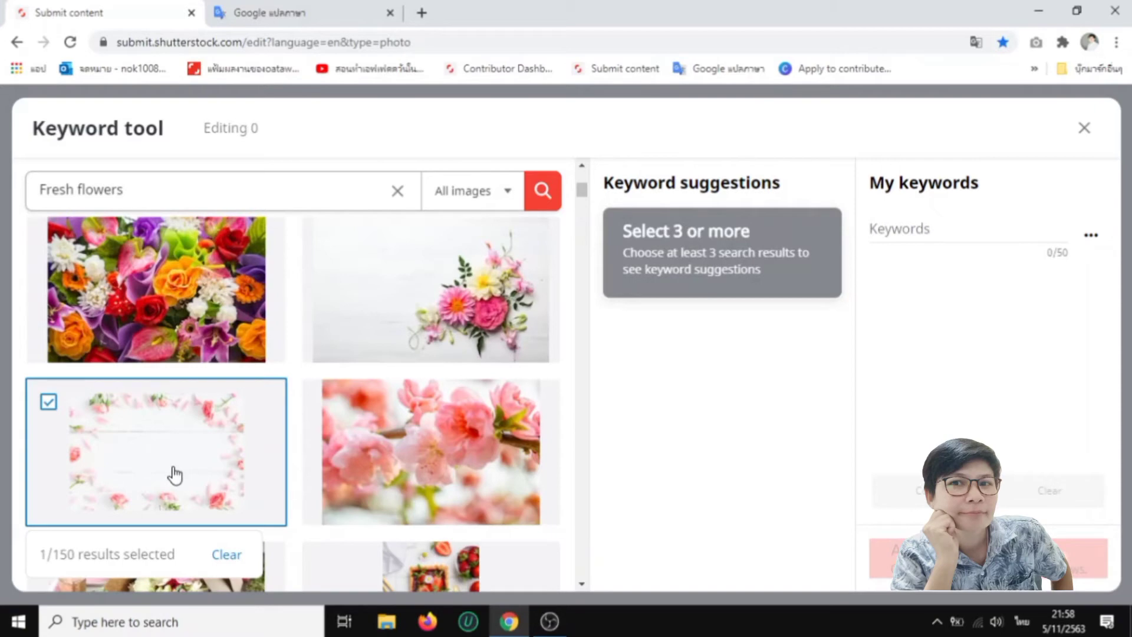
{"action": "scroll", "coordinate": [430, 407], "scroll_direction": "up", "scroll_amount": 3}
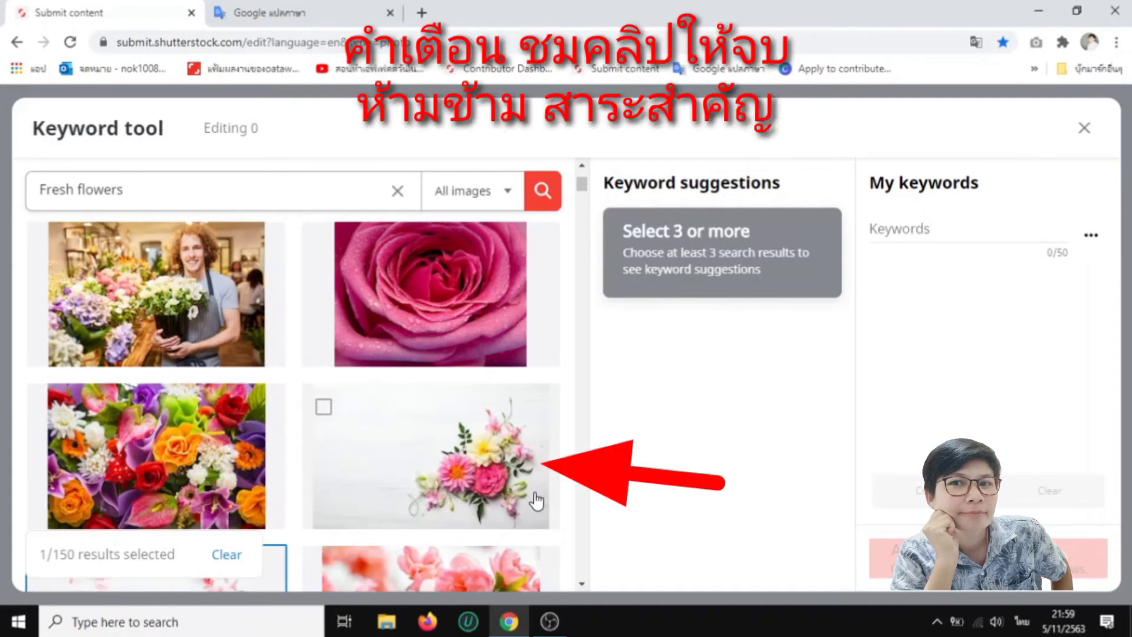
{"action": "scroll", "coordinate": [473, 417], "scroll_direction": "down", "scroll_amount": 3}
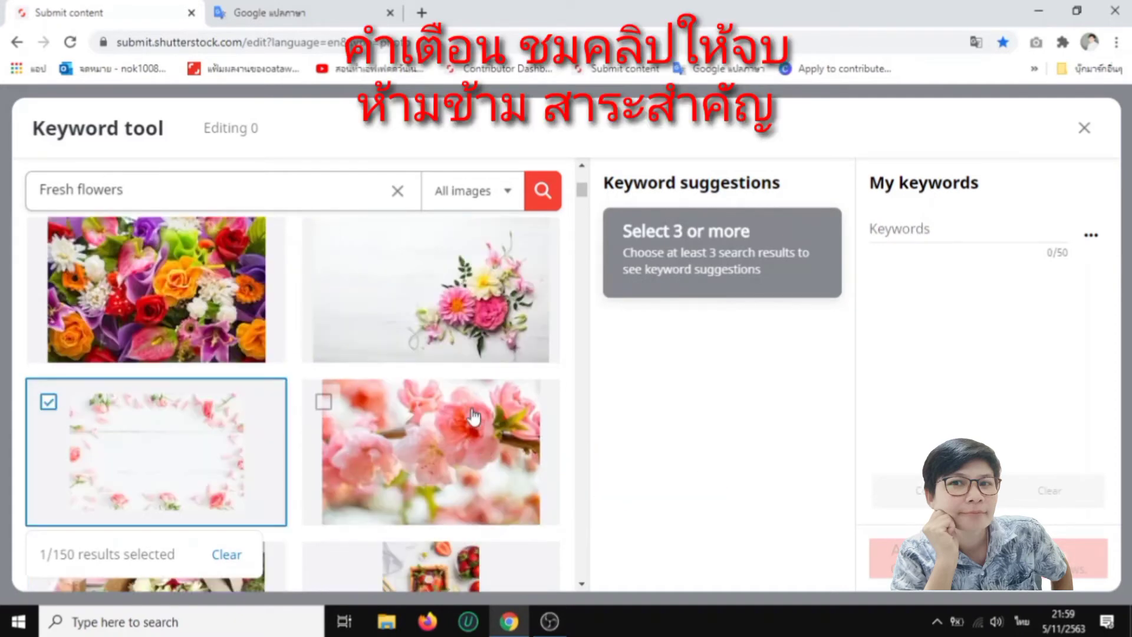
{"action": "left_click", "coordinate": [443, 298]}
{"action": "left_click", "coordinate": [192, 429]}
- Look through the fresh flowers search results for images similar in subject and composition to your own
{"action": "scroll", "coordinate": [390, 435], "scroll_direction": "down", "scroll_amount": 3}
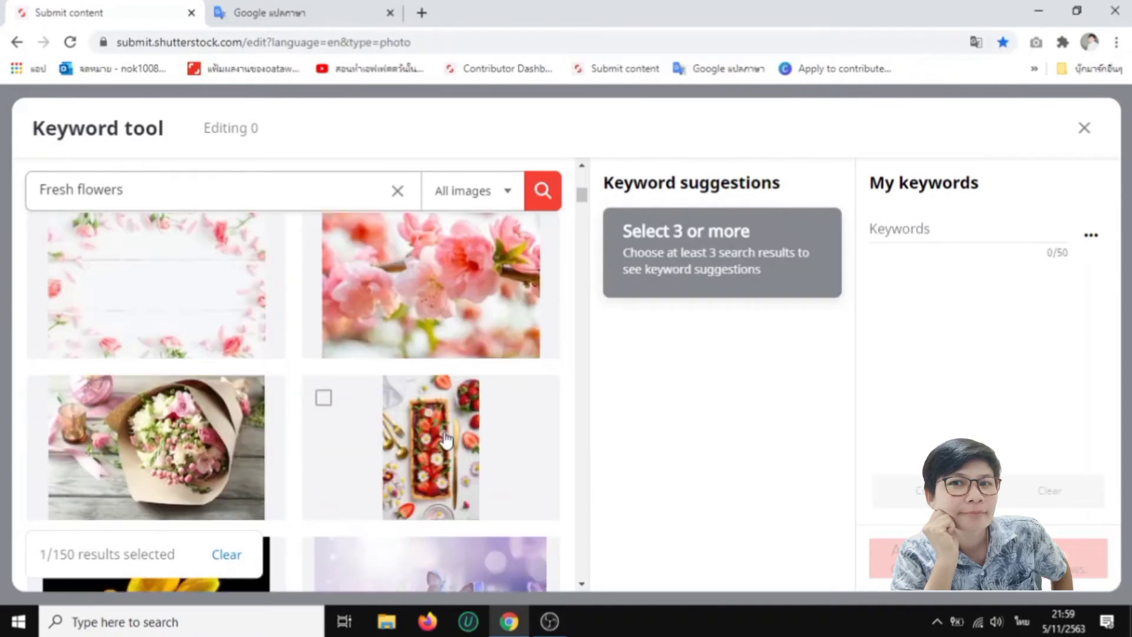
{"action": "scroll", "coordinate": [505, 454], "scroll_direction": "down", "scroll_amount": 6}
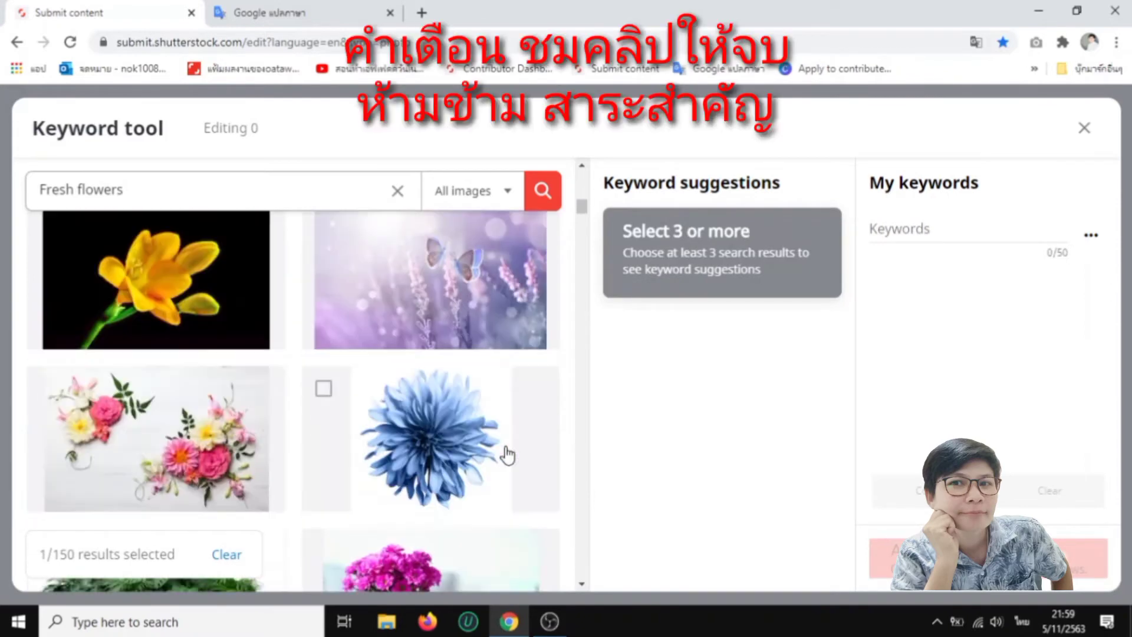
{"action": "scroll", "coordinate": [507, 455], "scroll_direction": "down", "scroll_amount": 3}
{"action": "scroll", "coordinate": [507, 454], "scroll_direction": "up", "scroll_amount": 3}
{"action": "scroll", "coordinate": [479, 467], "scroll_direction": "down", "scroll_amount": 3}
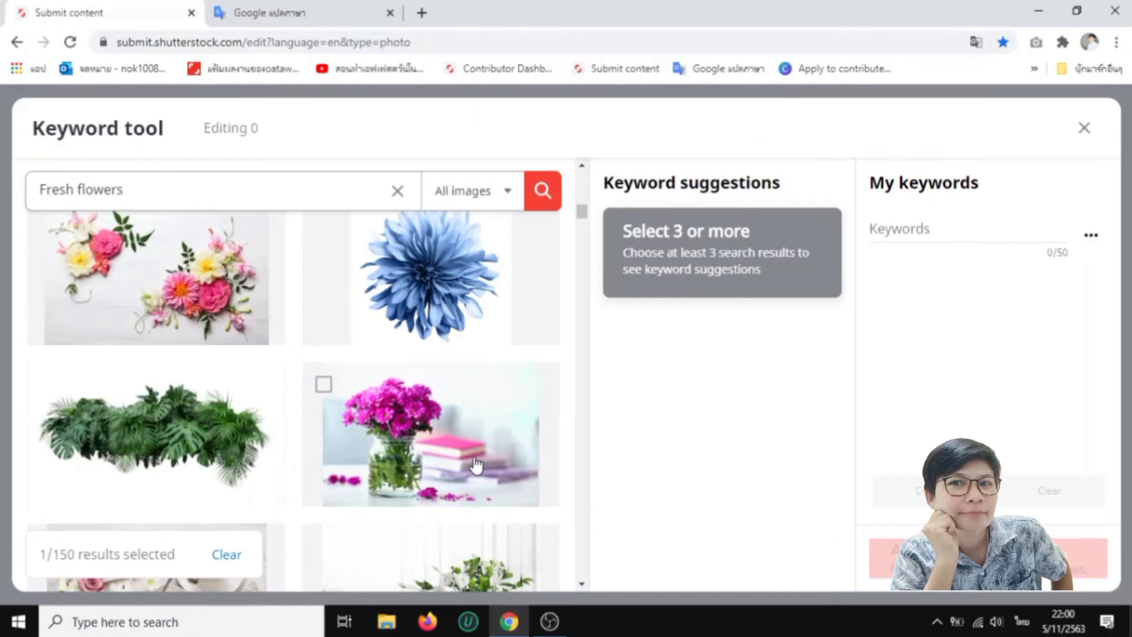
{"action": "scroll", "coordinate": [484, 465], "scroll_direction": "down", "scroll_amount": 3}
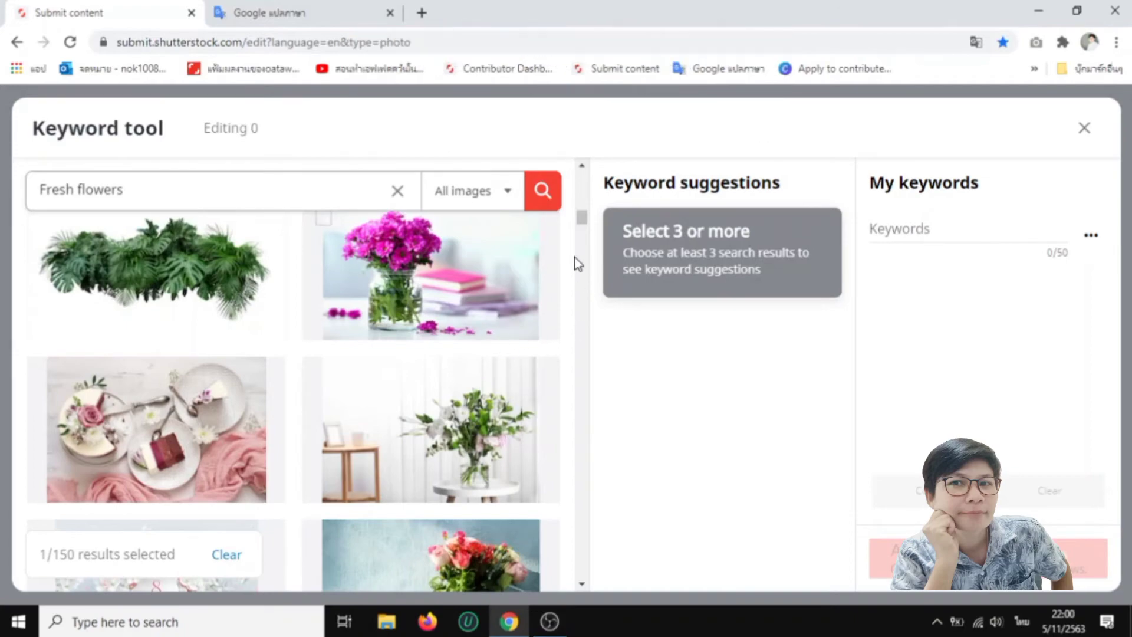
{"action": "left_click_drag", "start_coordinate": [582, 223], "coordinate": [588, 223]}
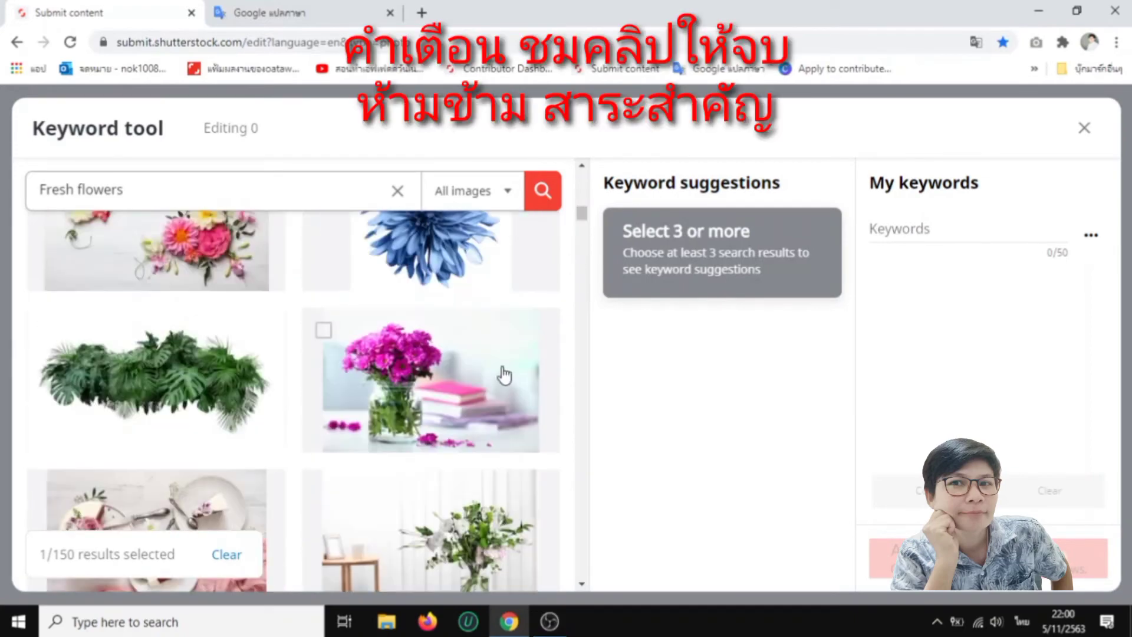
{"action": "scroll", "coordinate": [502, 377], "scroll_direction": "down", "scroll_amount": 4}
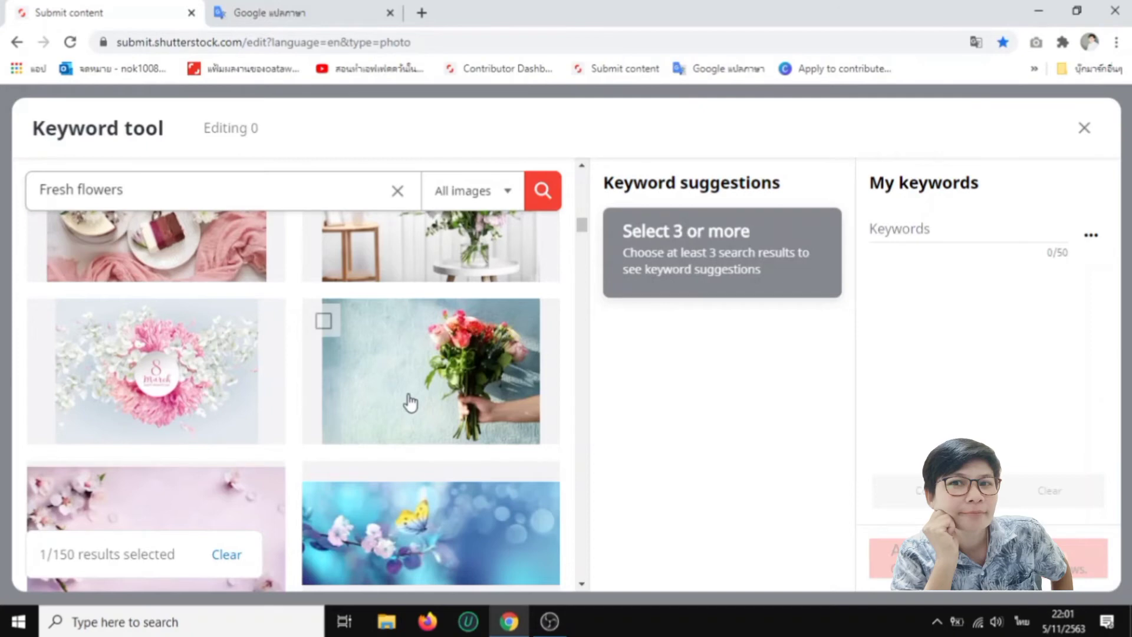
{"action": "scroll", "coordinate": [495, 435], "scroll_direction": "down", "scroll_amount": 3}
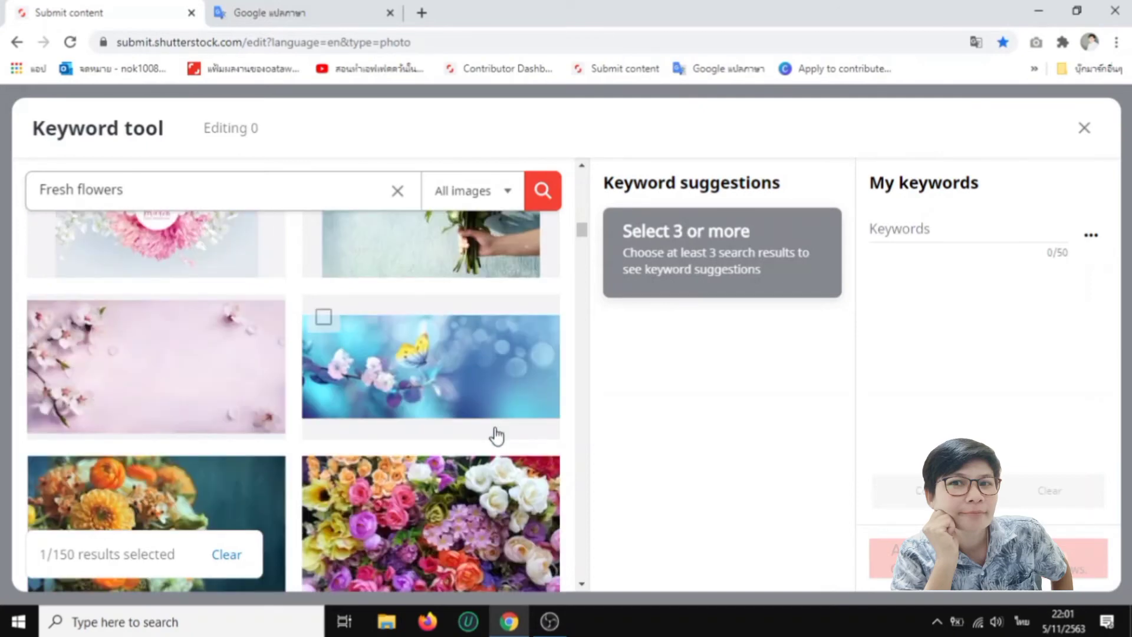
{"action": "scroll", "coordinate": [497, 435], "scroll_direction": "down", "scroll_amount": 3}
{"action": "scroll", "coordinate": [497, 438], "scroll_direction": "down", "scroll_amount": 3}
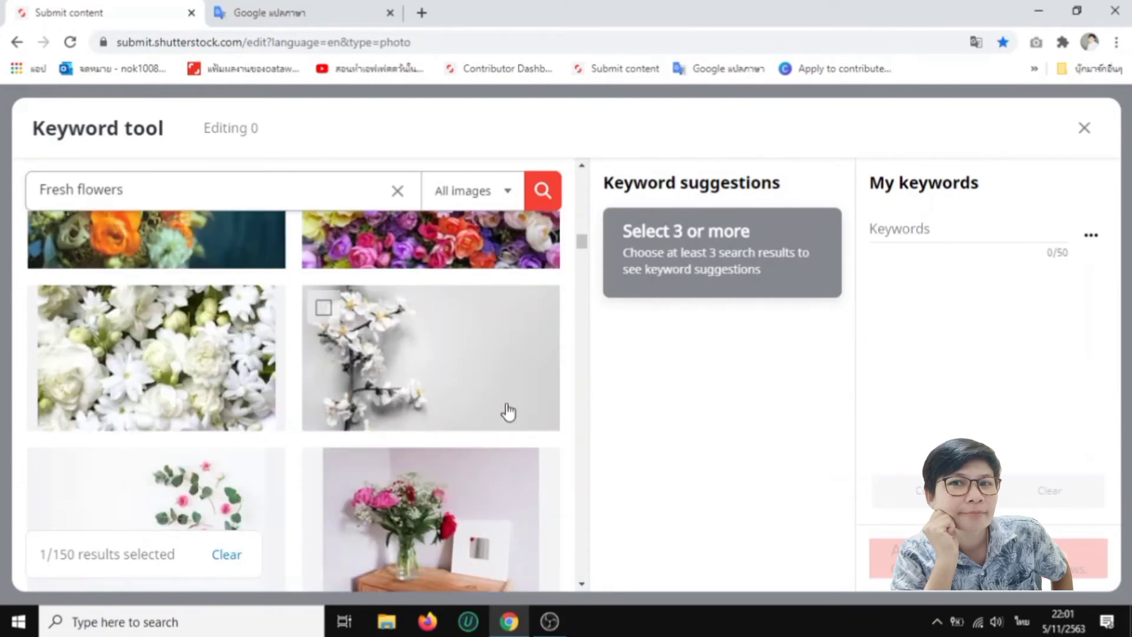
{"action": "scroll", "coordinate": [507, 411], "scroll_direction": "down", "scroll_amount": 6}
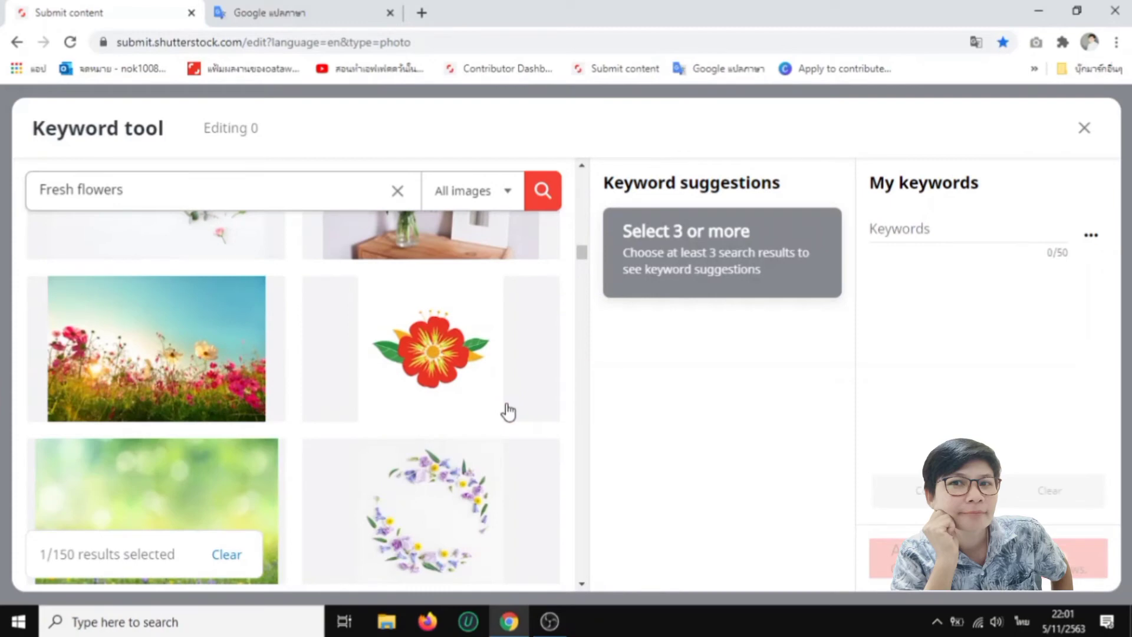
{"action": "scroll", "coordinate": [508, 412], "scroll_direction": "down", "scroll_amount": 3}
{"action": "scroll", "coordinate": [508, 411], "scroll_direction": "down", "scroll_amount": 3}
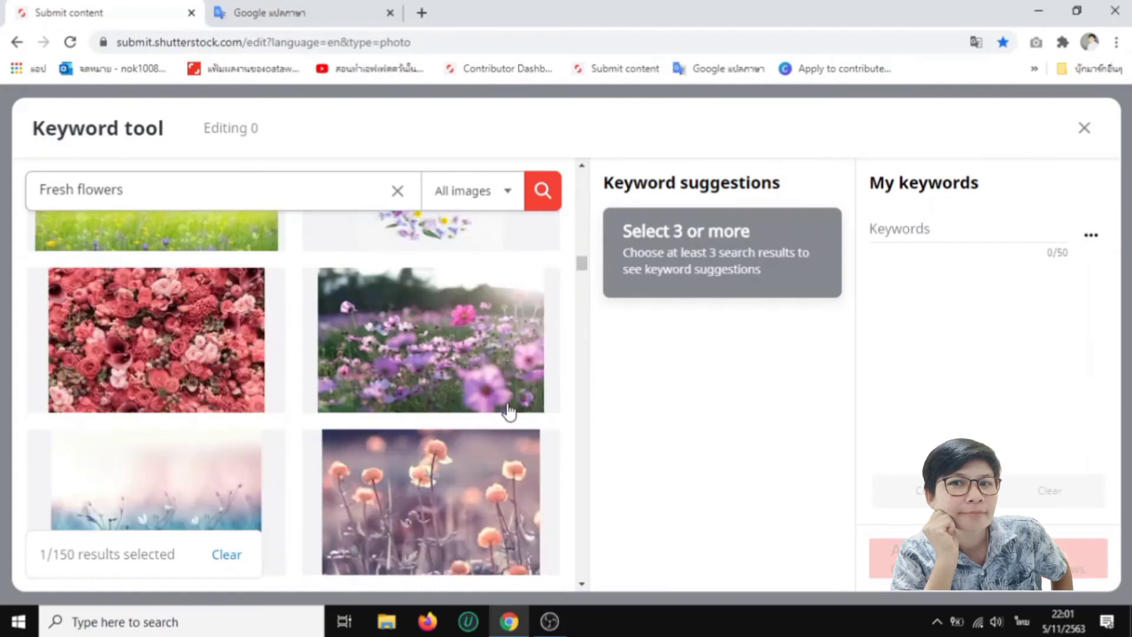
{"action": "scroll", "coordinate": [508, 412], "scroll_direction": "down", "scroll_amount": 3}
{"action": "scroll", "coordinate": [507, 407], "scroll_direction": "down", "scroll_amount": 5}
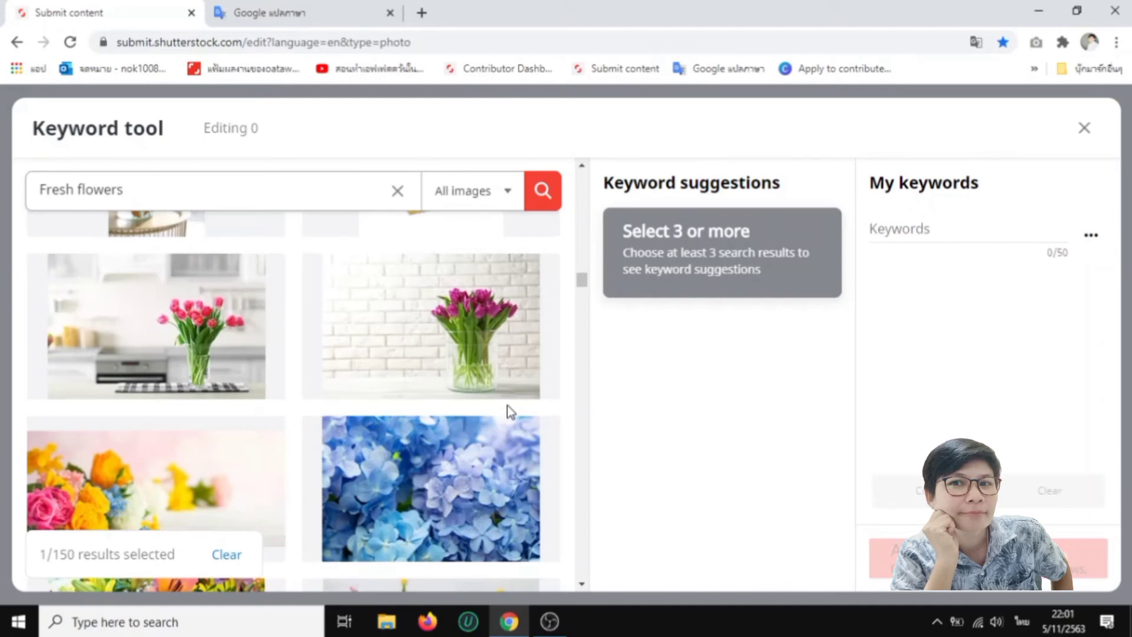
{"action": "mouse_move", "coordinate": [175, 342]}
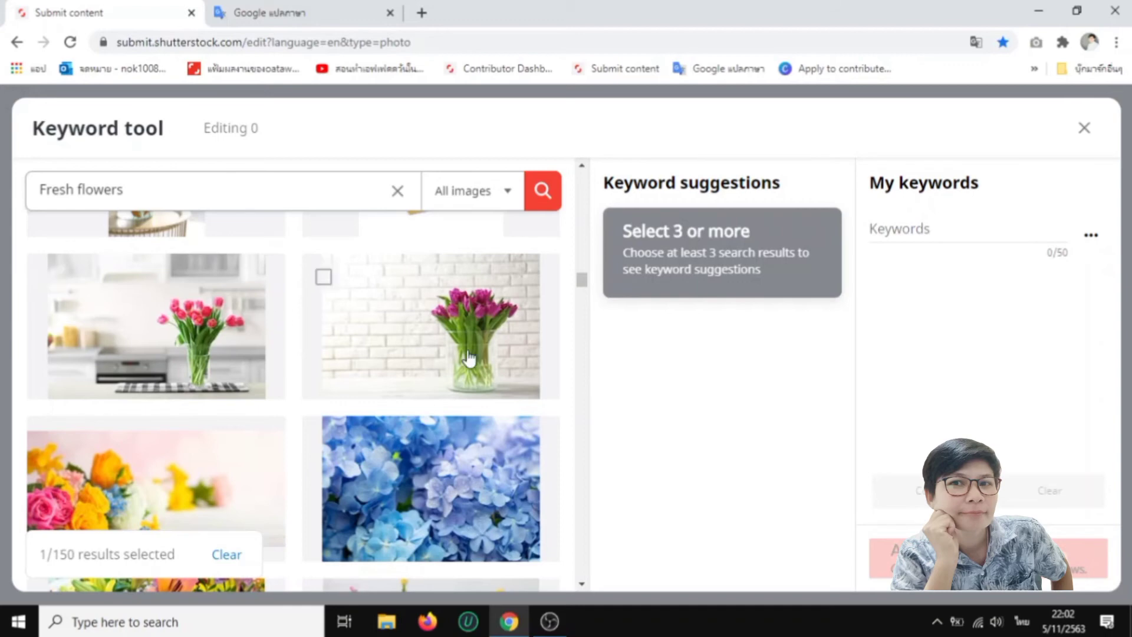
{"action": "scroll", "coordinate": [470, 361], "scroll_direction": "down", "scroll_amount": 5}
{"action": "scroll", "coordinate": [470, 361], "scroll_direction": "down", "scroll_amount": 6}
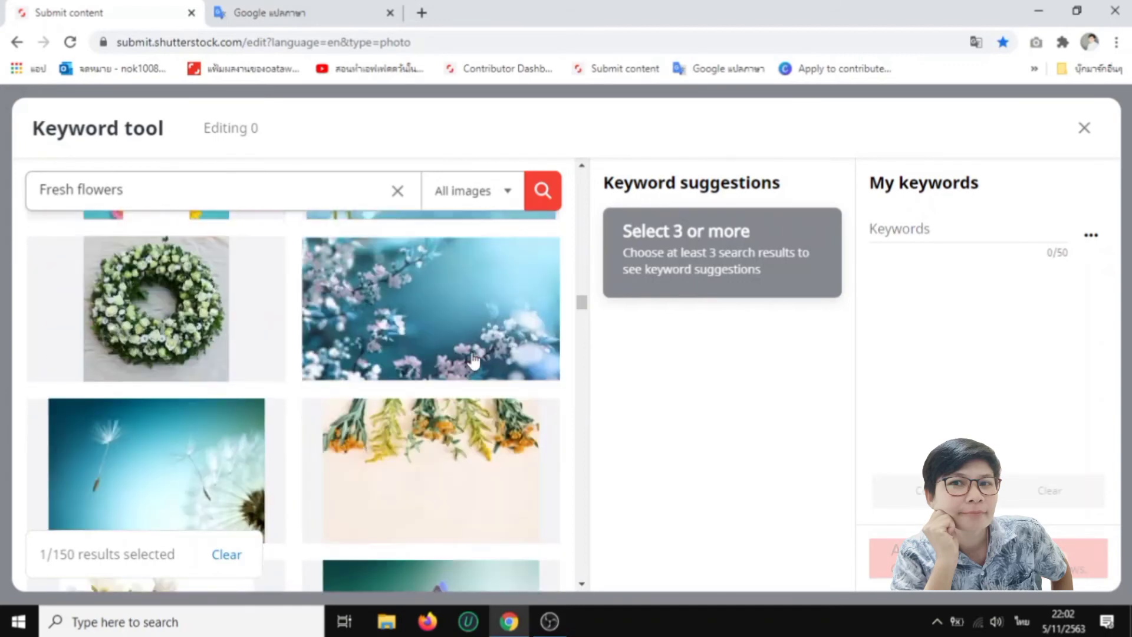
{"action": "scroll", "coordinate": [474, 361], "scroll_direction": "down", "scroll_amount": 10}
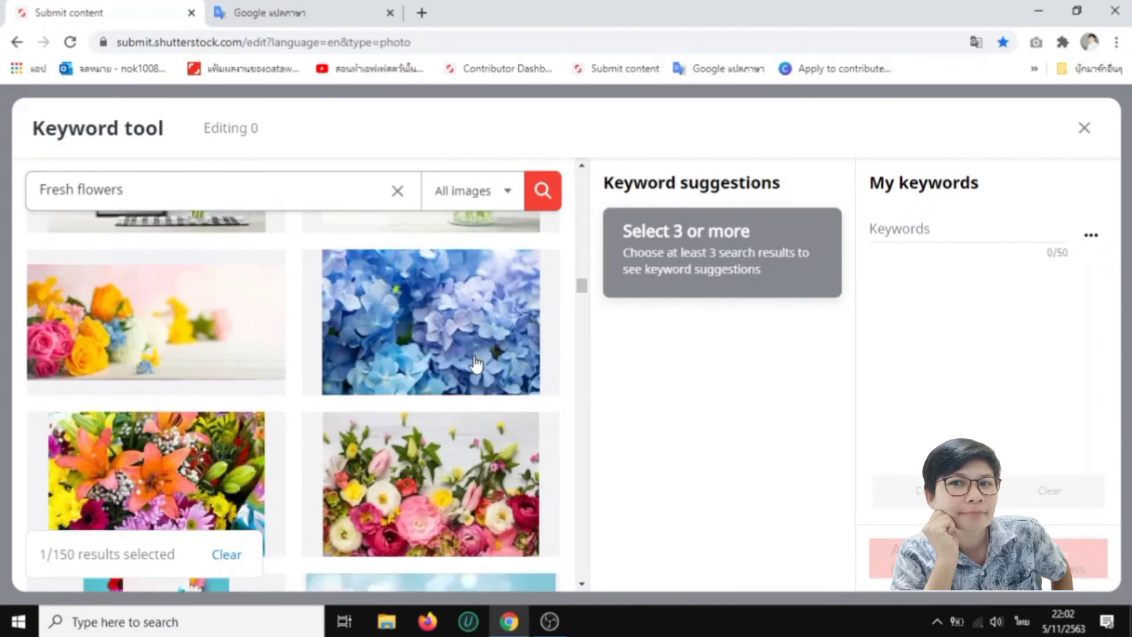
- Switch to Google Translate and replace the Thai source text with "วิวธรรมชาติ" for translation into English
{"action": "left_click", "coordinate": [364, 7]}
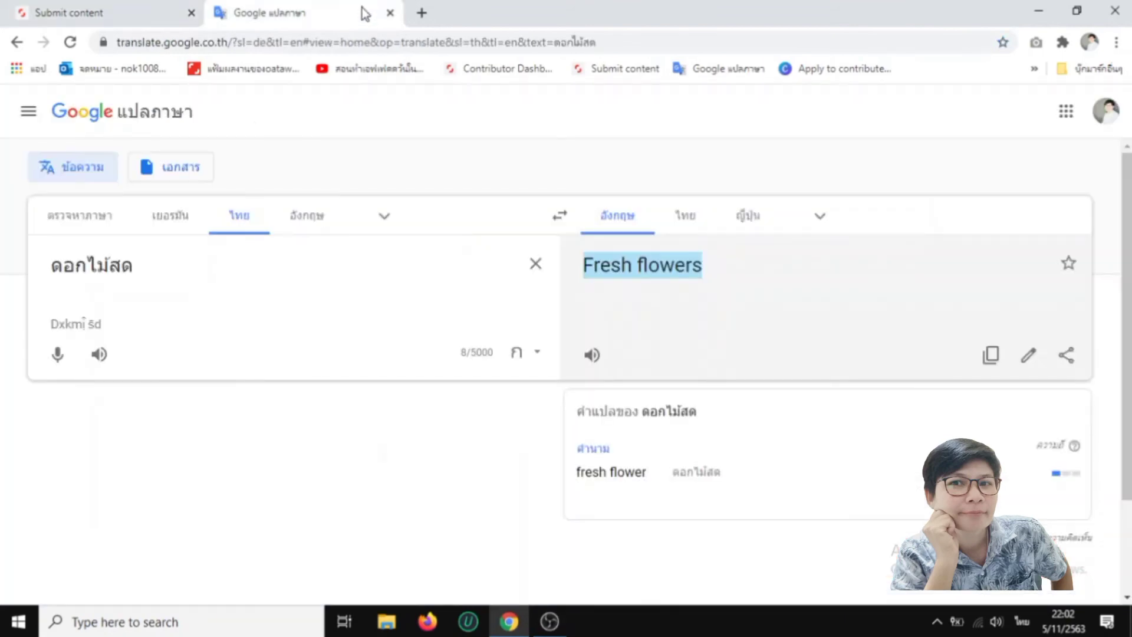
{"action": "left_click_drag", "start_coordinate": [231, 266], "coordinate": [117, 273]}
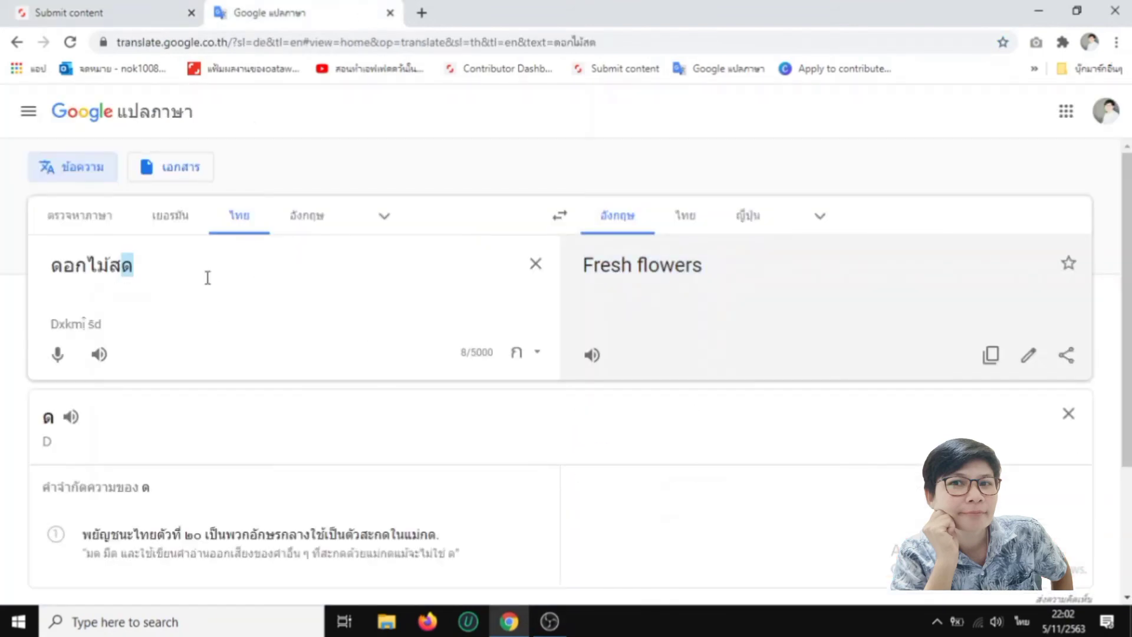
{"action": "left_click_drag", "start_coordinate": [208, 278], "coordinate": [16, 281]}
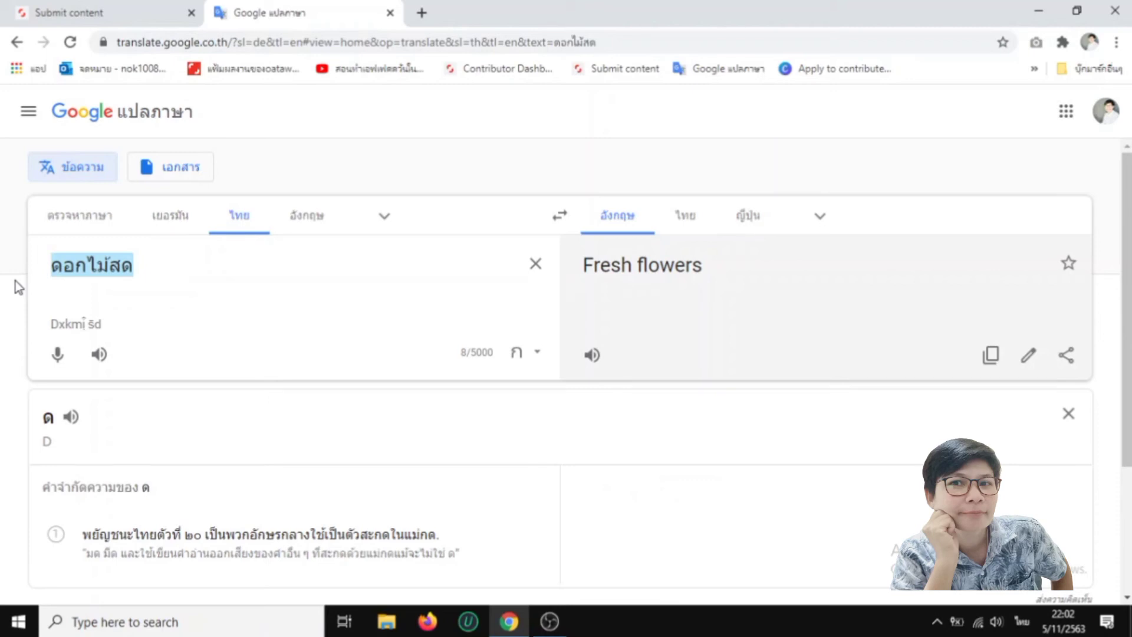
{"action": "key", "text": "BackSpace"}
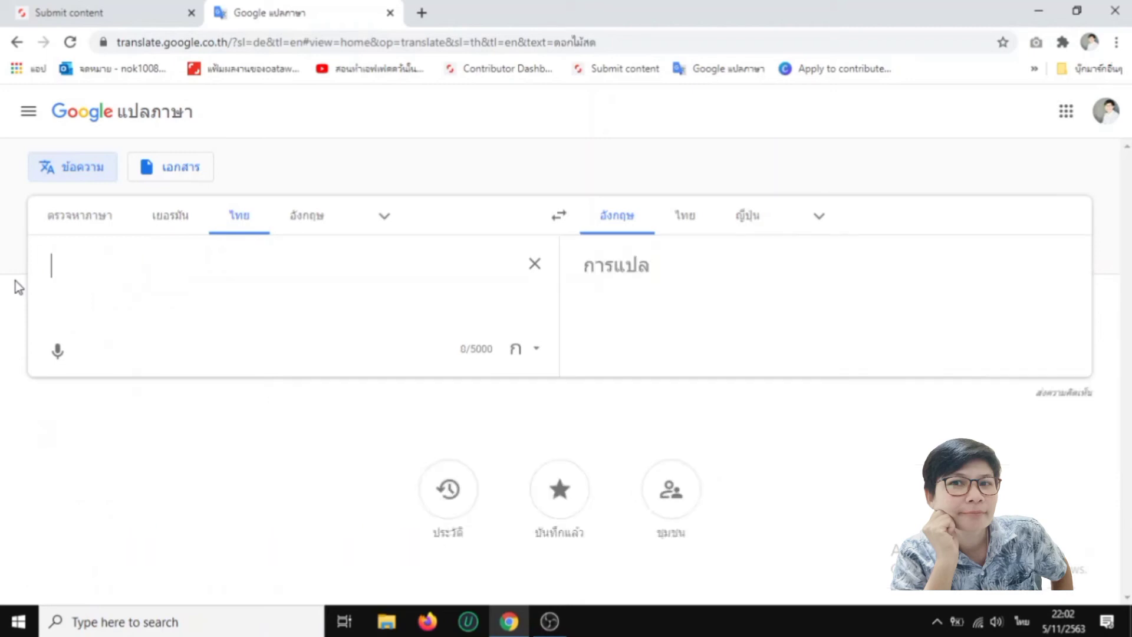
{"action": "type", "text": "ริว"}
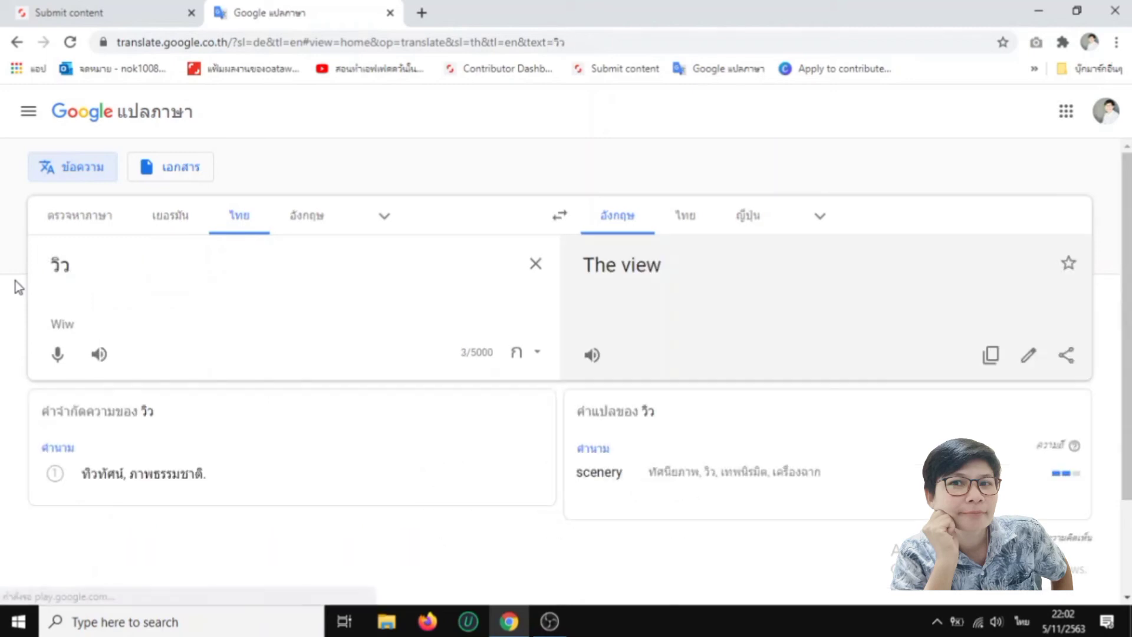
{"action": "type", "text": "ธรรมชาติ"}
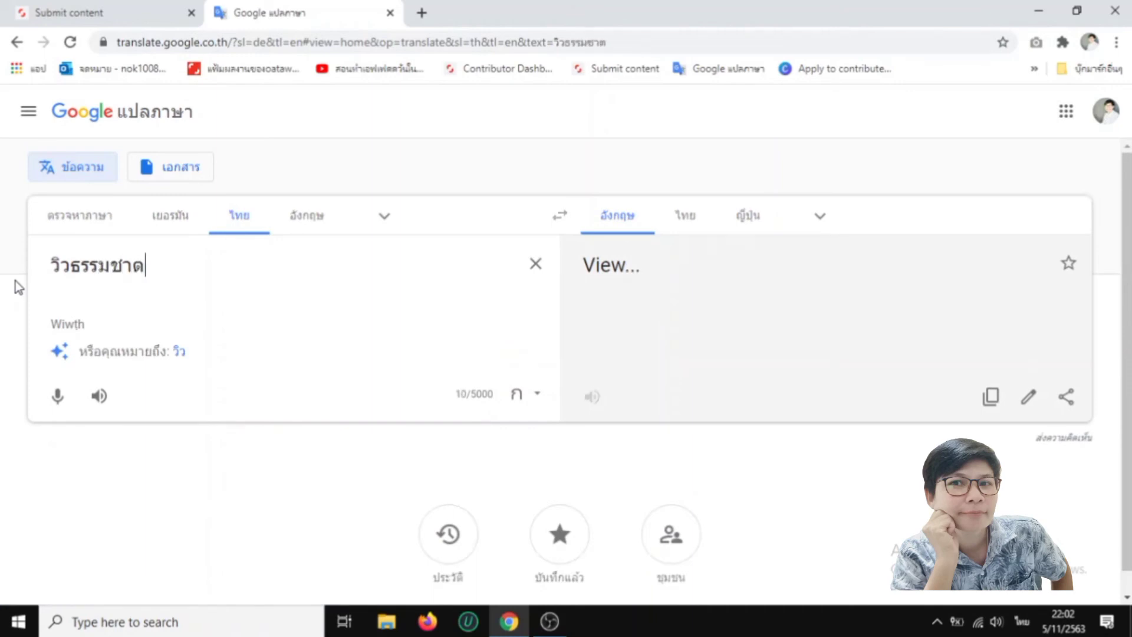
- Copy the English translation "Nature view"
{"action": "triple_click", "coordinate": [652, 271]}
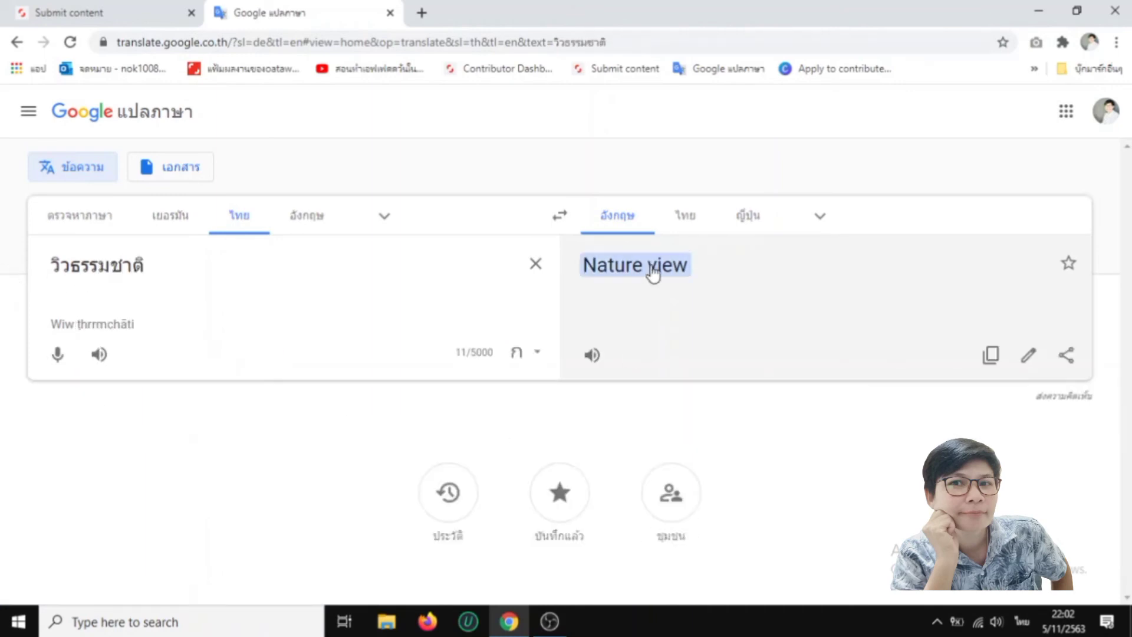
{"action": "right_click", "coordinate": [656, 272]}
{"action": "left_click", "coordinate": [683, 284]}
- Return to Shutterstock's Keyword tool, clear the previous query and search all images for "Nature view"
{"action": "left_click", "coordinate": [146, 7]}
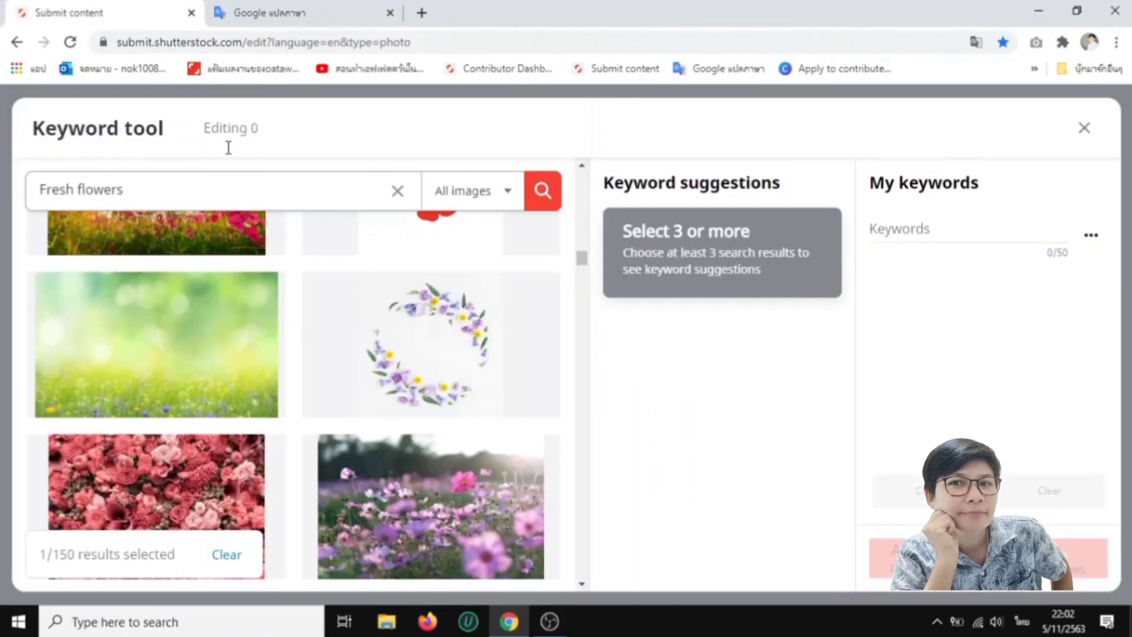
{"action": "left_click", "coordinate": [395, 191]}
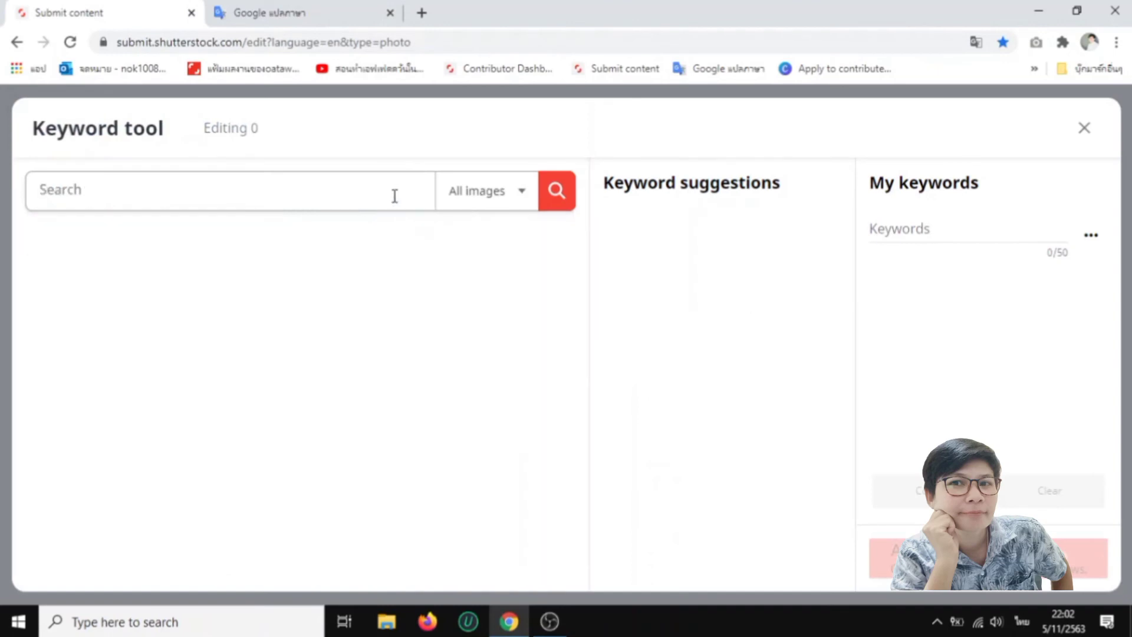
{"action": "right_click", "coordinate": [200, 193]}
{"action": "left_click", "coordinate": [253, 326]}
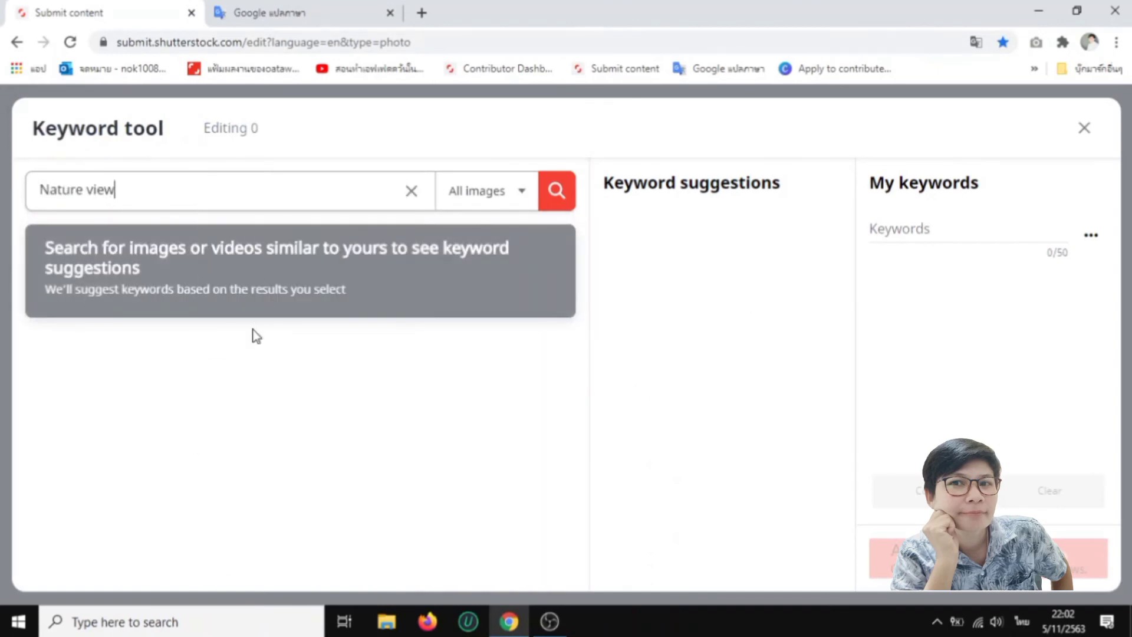
{"action": "left_click", "coordinate": [566, 202]}
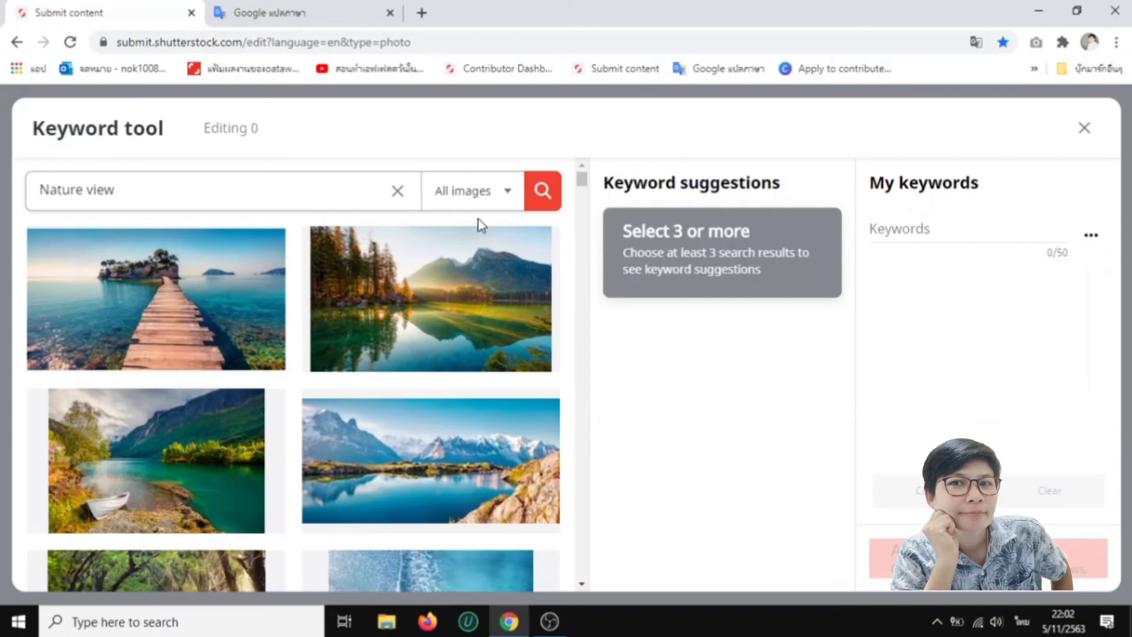
{"action": "mouse_move", "coordinate": [261, 298]}
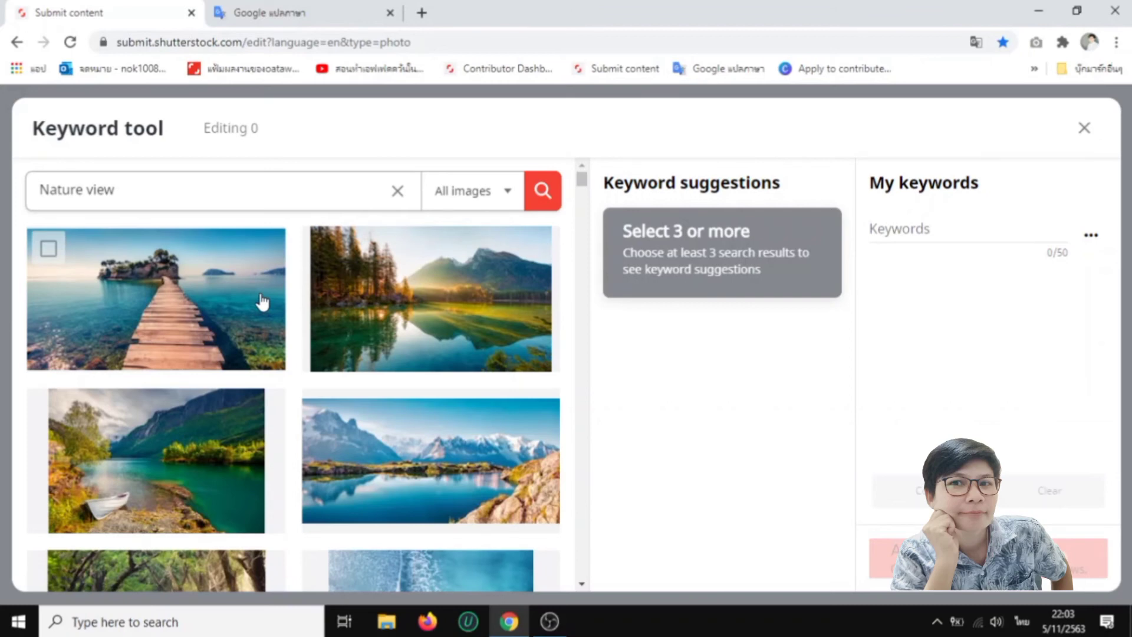
{"action": "mouse_move", "coordinate": [463, 323]}
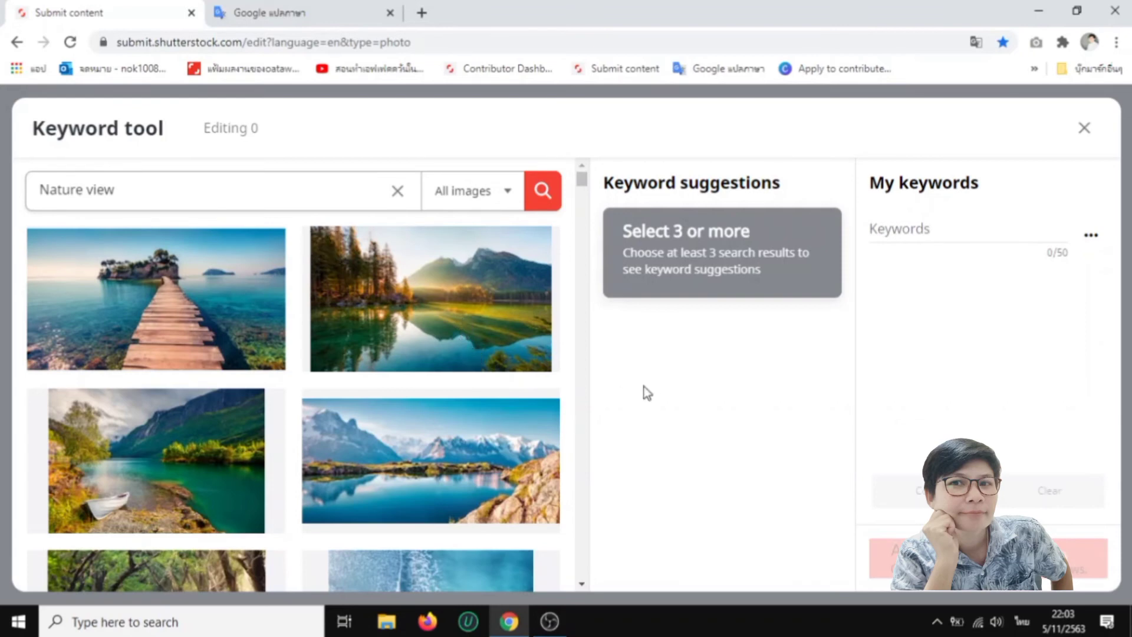
- Look through the "Nature view" search results for landscape photos similar in subject and composition to your own image
{"action": "scroll", "coordinate": [520, 462], "scroll_direction": "down", "scroll_amount": 3}
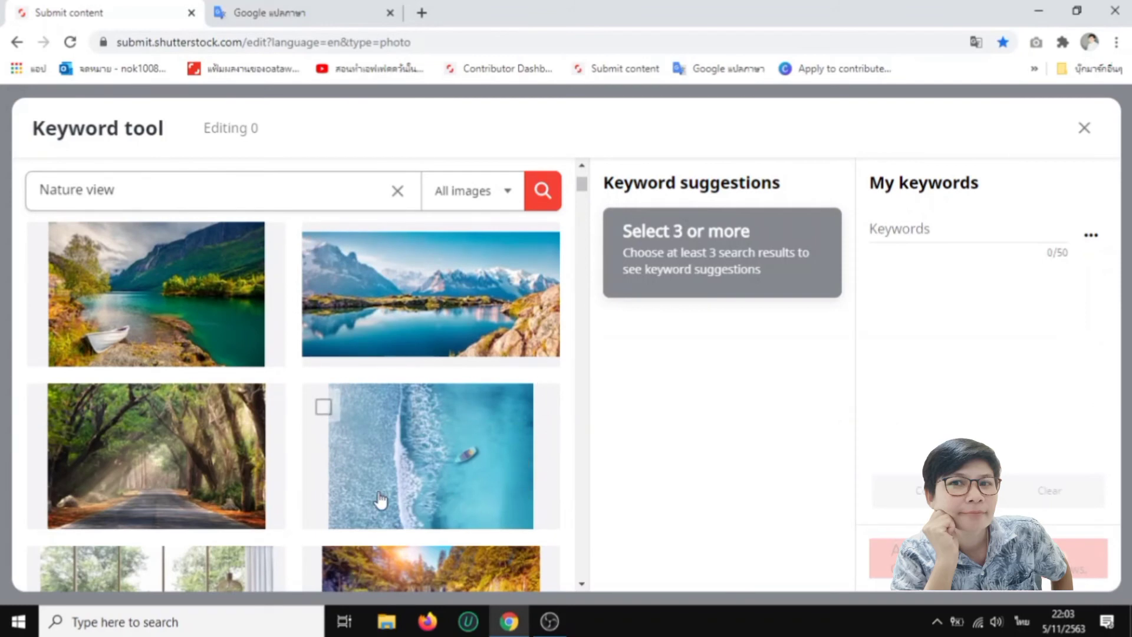
{"action": "scroll", "coordinate": [219, 494], "scroll_direction": "down", "scroll_amount": 3}
{"action": "scroll", "coordinate": [406, 474], "scroll_direction": "down", "scroll_amount": 3}
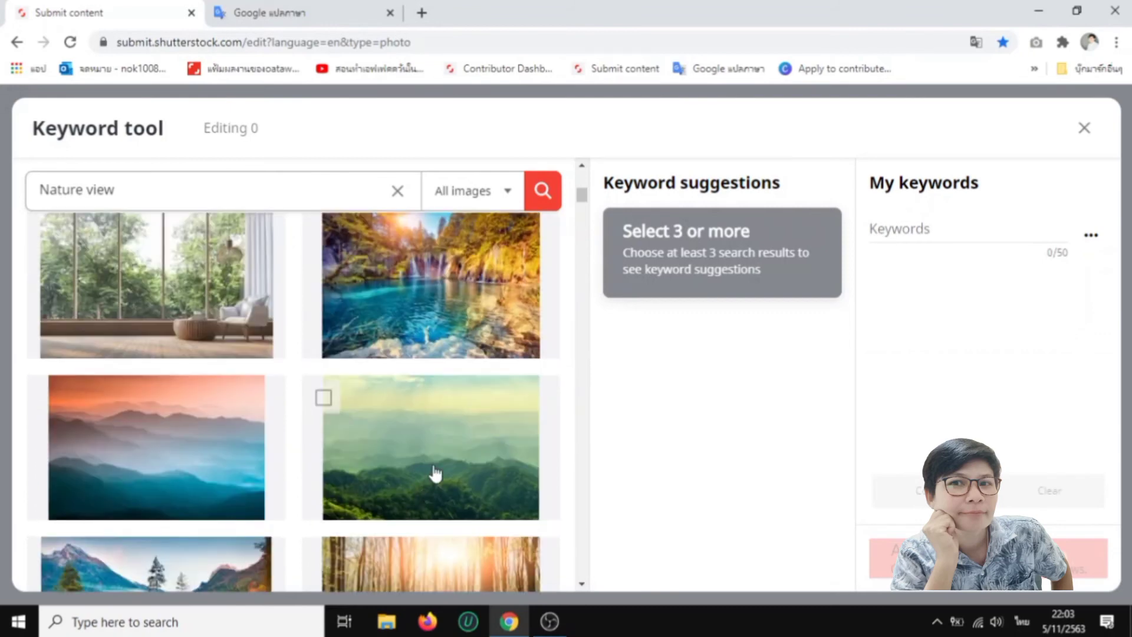
{"action": "scroll", "coordinate": [164, 447], "scroll_direction": "down", "scroll_amount": 3}
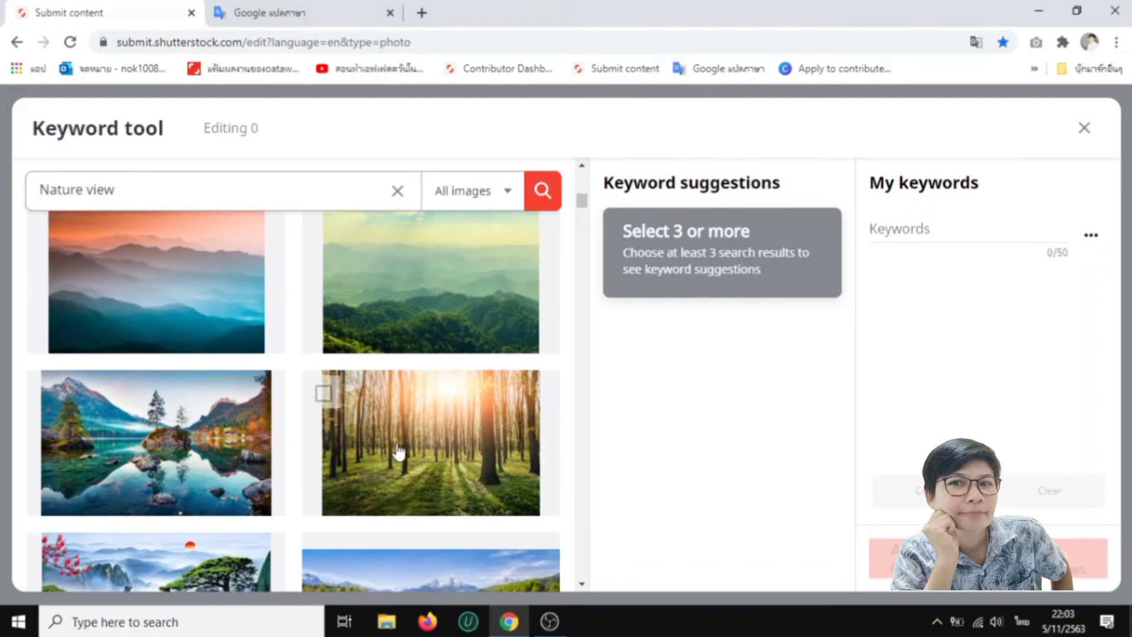
{"action": "scroll", "coordinate": [462, 460], "scroll_direction": "down", "scroll_amount": 3}
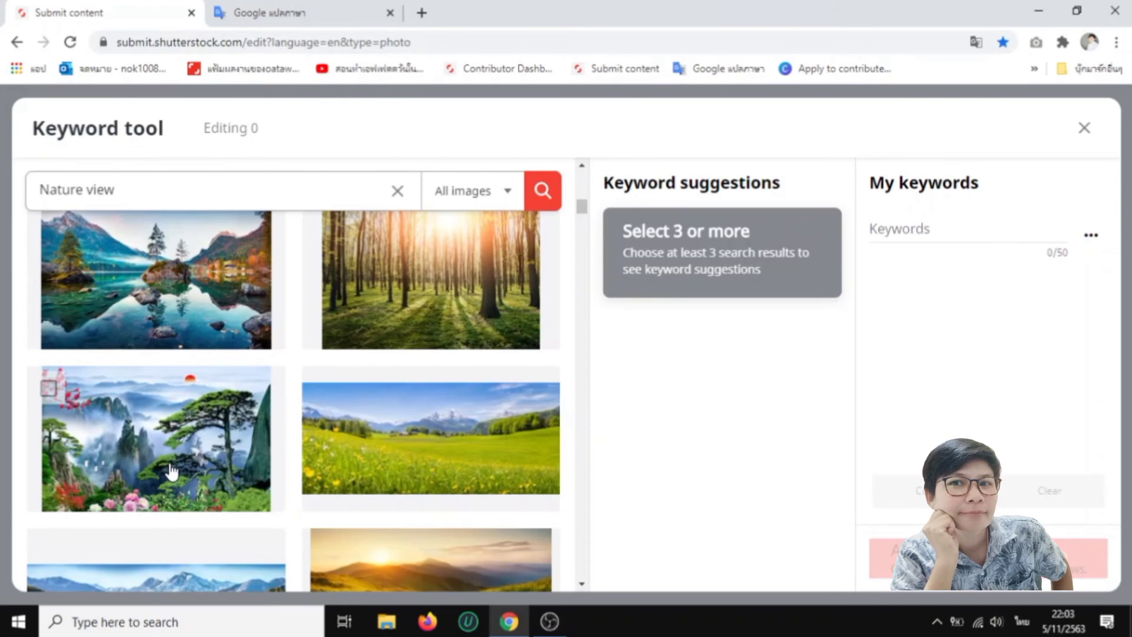
{"action": "scroll", "coordinate": [198, 451], "scroll_direction": "down", "scroll_amount": 3}
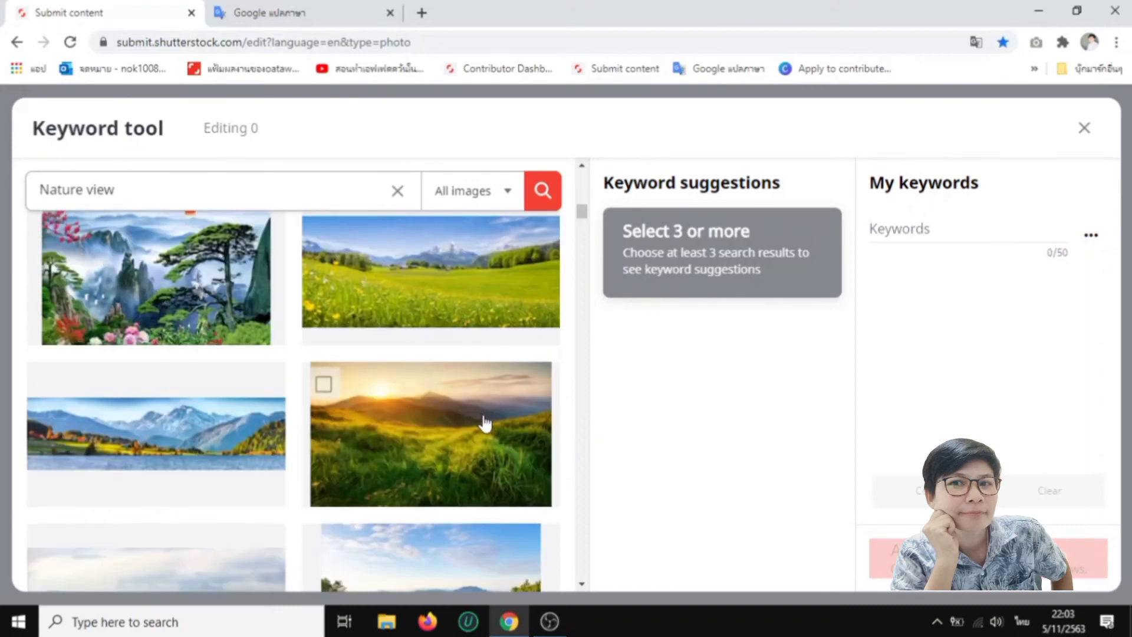
{"action": "scroll", "coordinate": [486, 425], "scroll_direction": "down", "scroll_amount": 3}
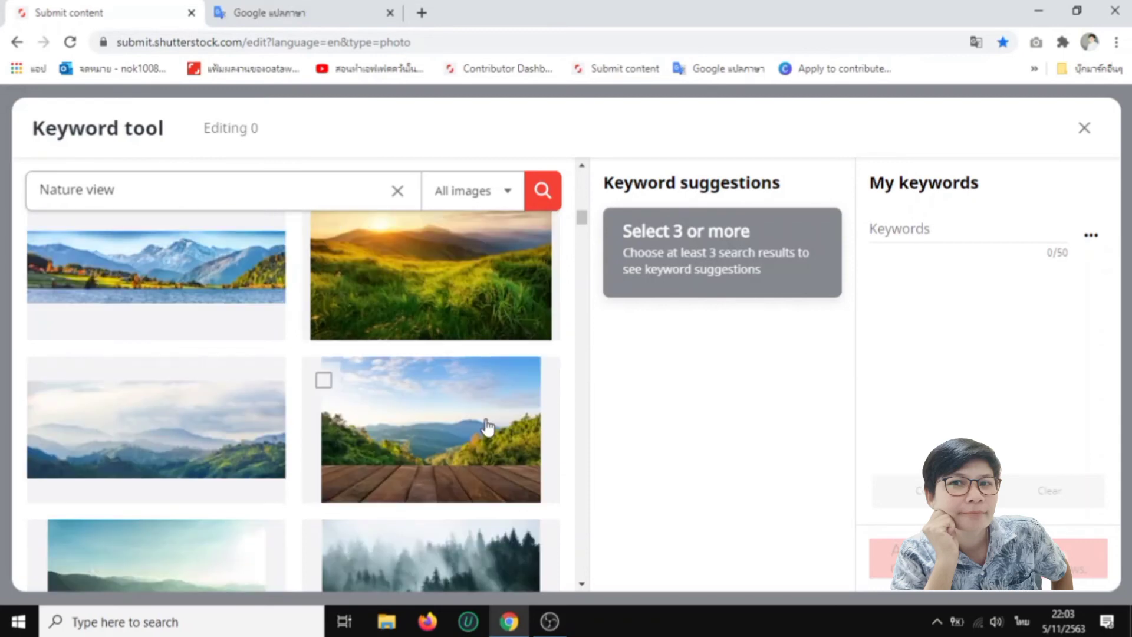
{"action": "scroll", "coordinate": [487, 426], "scroll_direction": "down", "scroll_amount": 3}
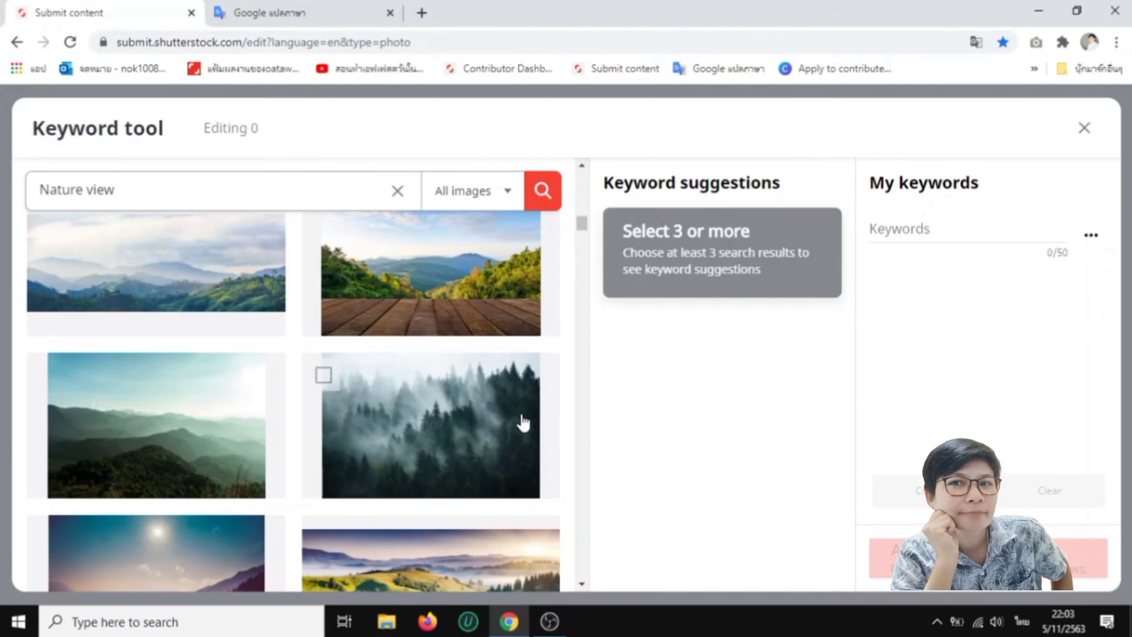
{"action": "scroll", "coordinate": [513, 423], "scroll_direction": "down", "scroll_amount": 3}
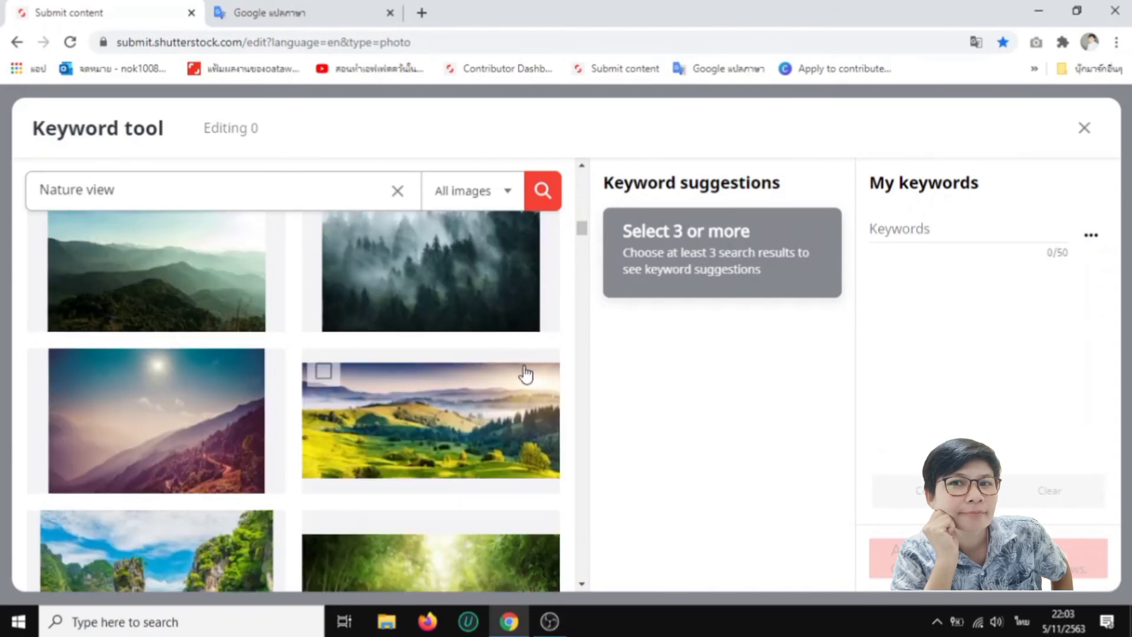
{"action": "scroll", "coordinate": [505, 411], "scroll_direction": "up", "scroll_amount": 3}
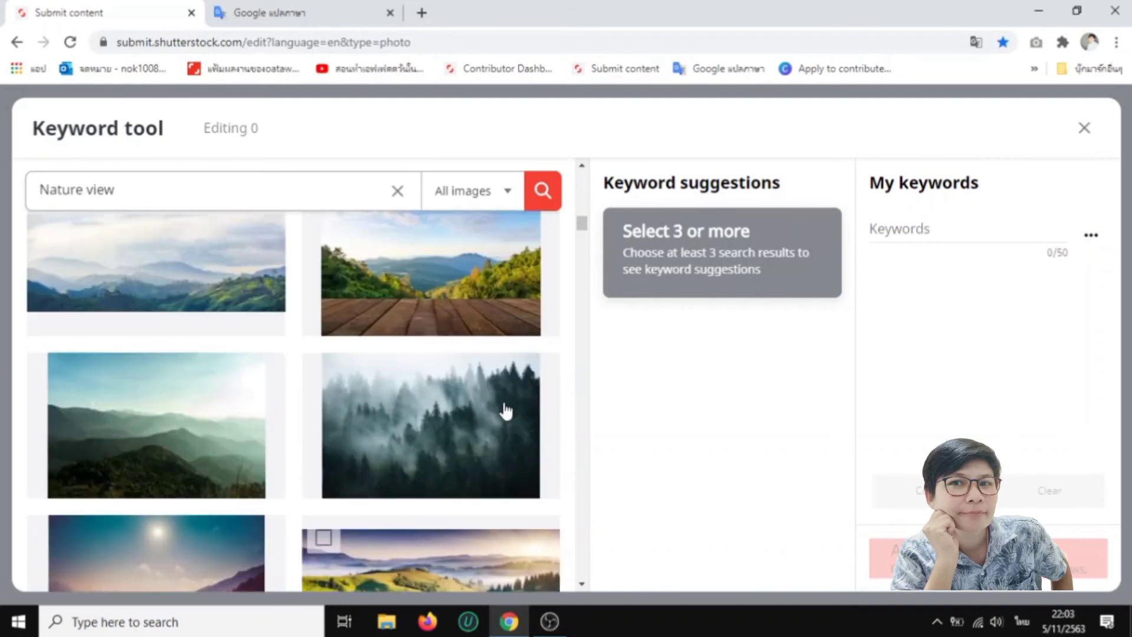
{"action": "scroll", "coordinate": [491, 454], "scroll_direction": "down", "scroll_amount": 3}
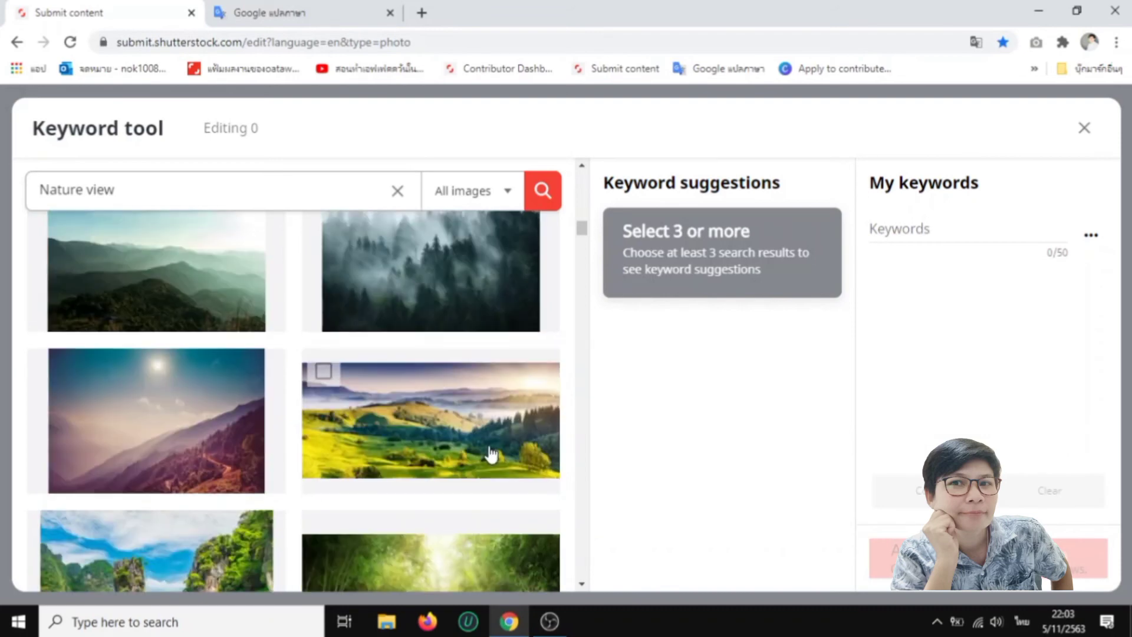
{"action": "scroll", "coordinate": [491, 454], "scroll_direction": "down", "scroll_amount": 3}
{"action": "scroll", "coordinate": [490, 454], "scroll_direction": "down", "scroll_amount": 3}
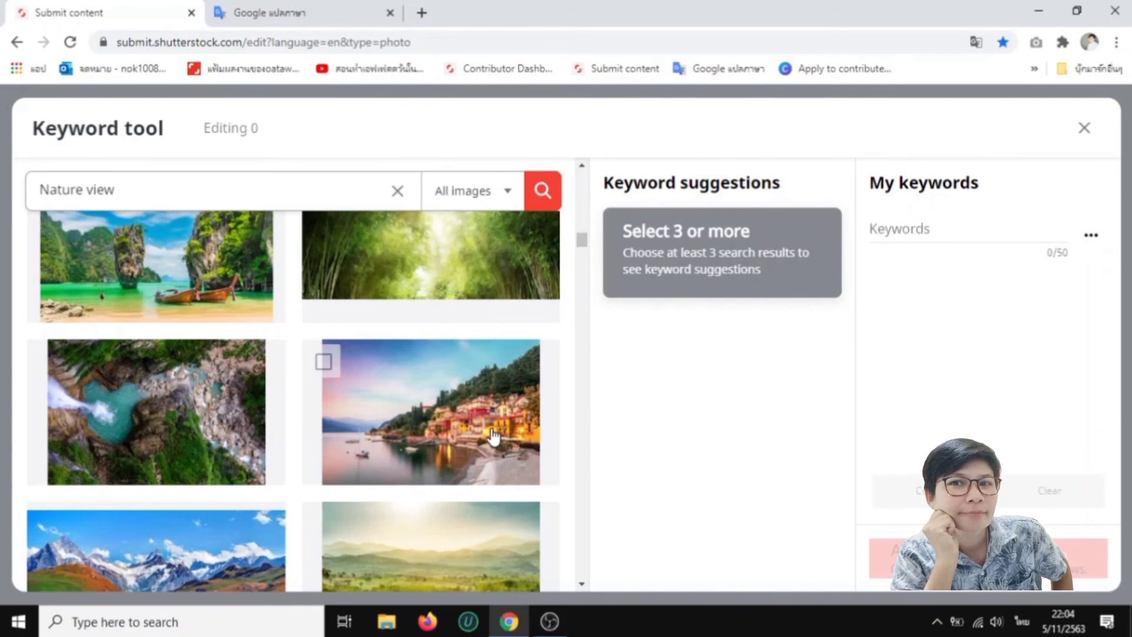
{"action": "scroll", "coordinate": [494, 425], "scroll_direction": "down", "scroll_amount": 3}
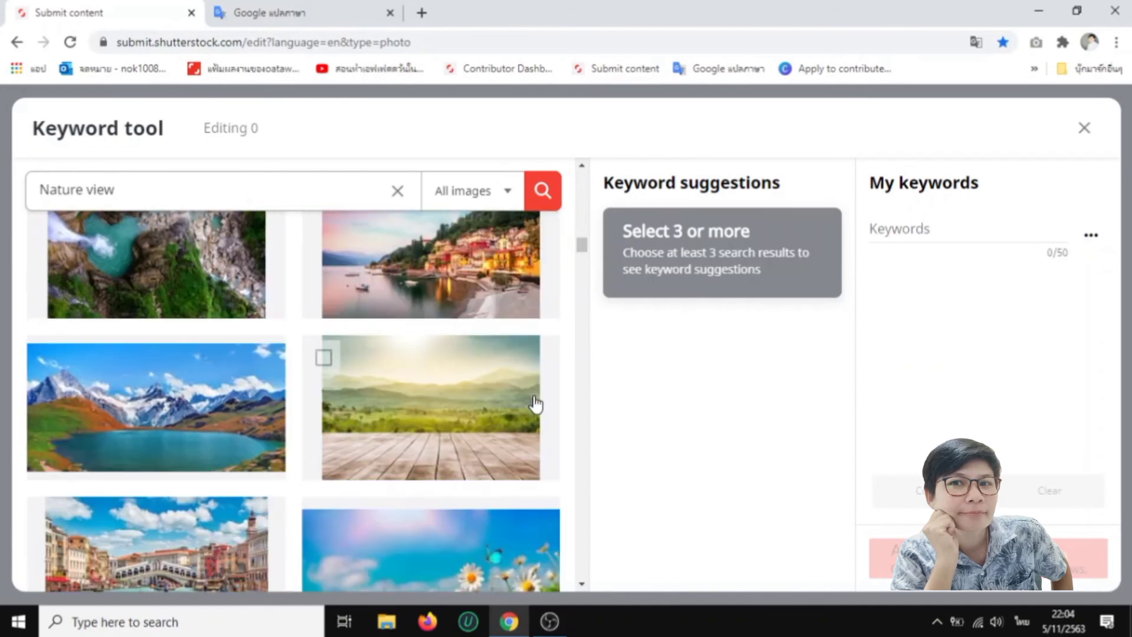
{"action": "scroll", "coordinate": [535, 406], "scroll_direction": "down", "scroll_amount": 3}
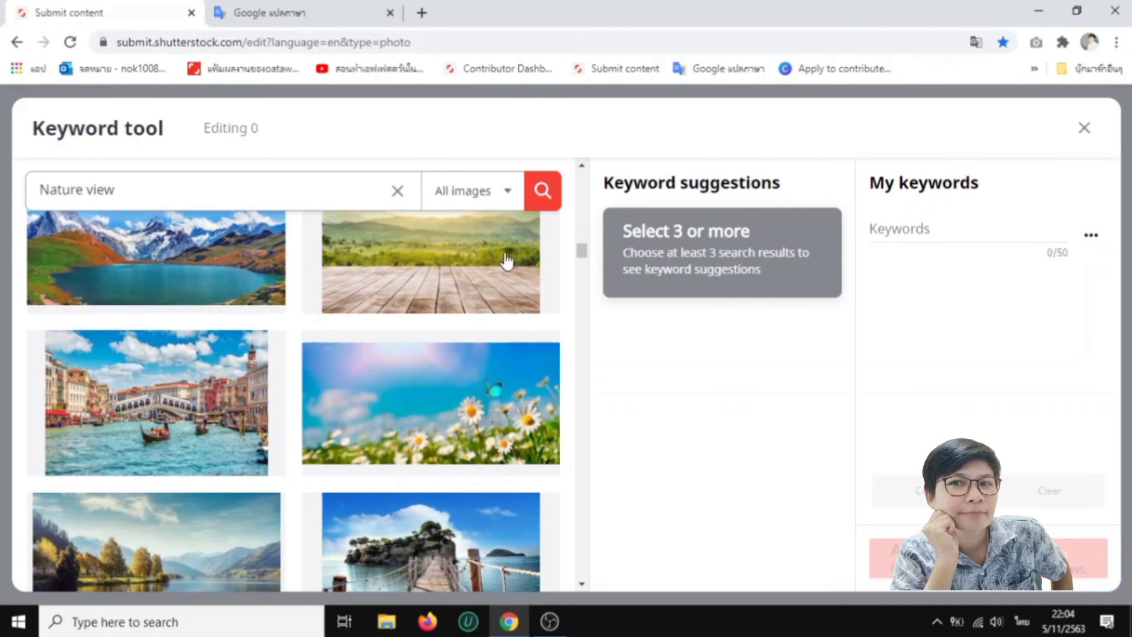
{"action": "mouse_move", "coordinate": [515, 477]}
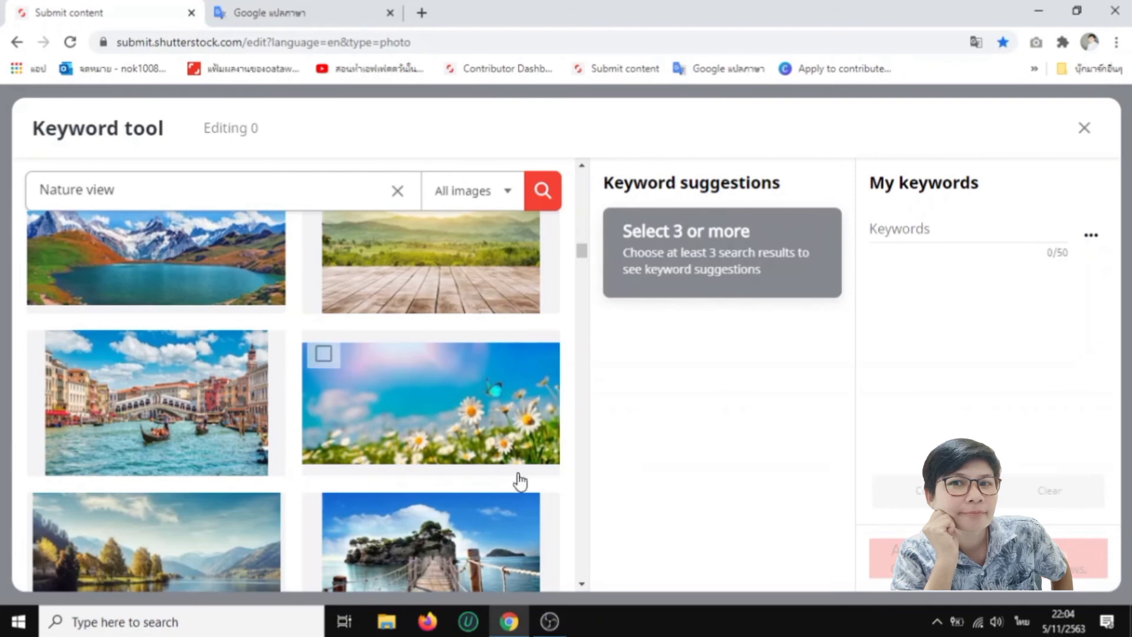
{"action": "scroll", "coordinate": [537, 454], "scroll_direction": "down", "scroll_amount": 3}
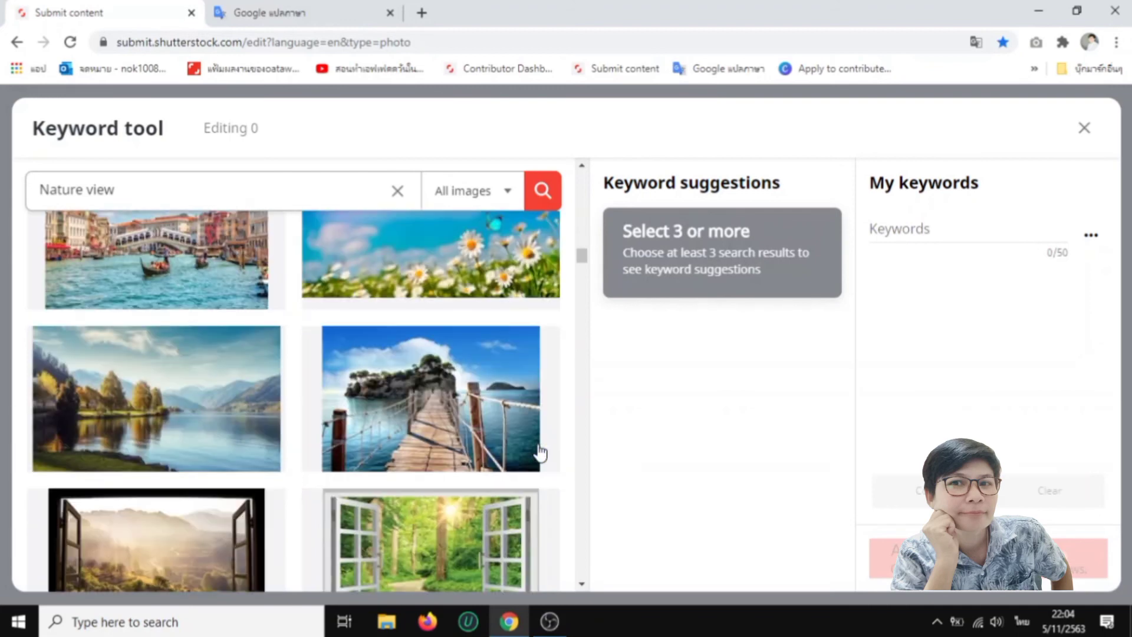
{"action": "scroll", "coordinate": [539, 453], "scroll_direction": "down", "scroll_amount": 3}
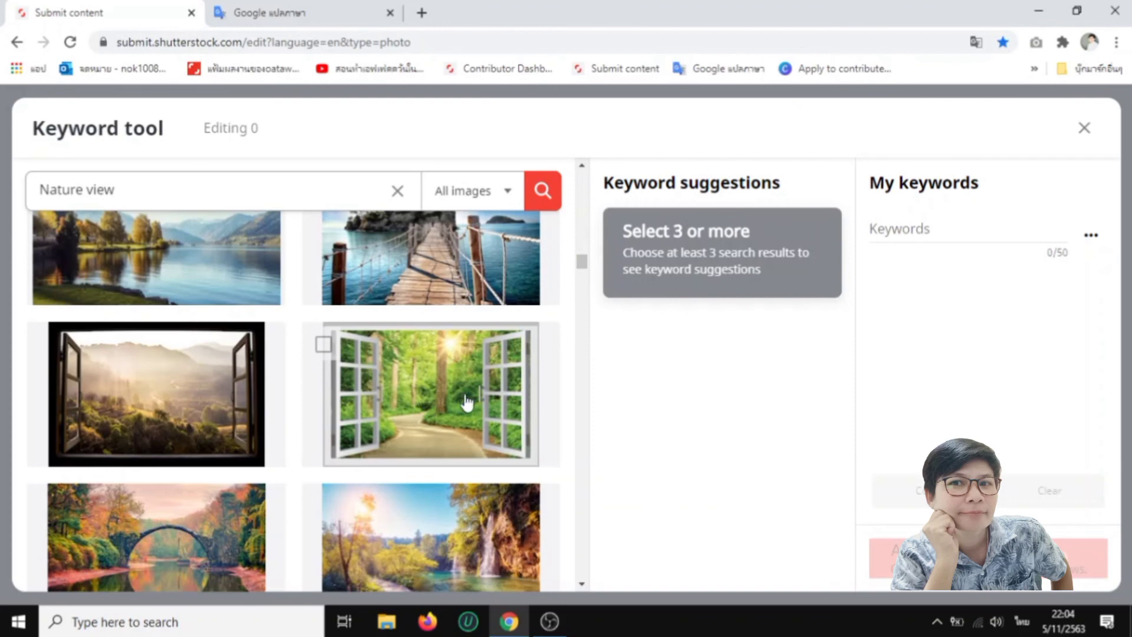
{"action": "scroll", "coordinate": [448, 406], "scroll_direction": "down", "scroll_amount": 5}
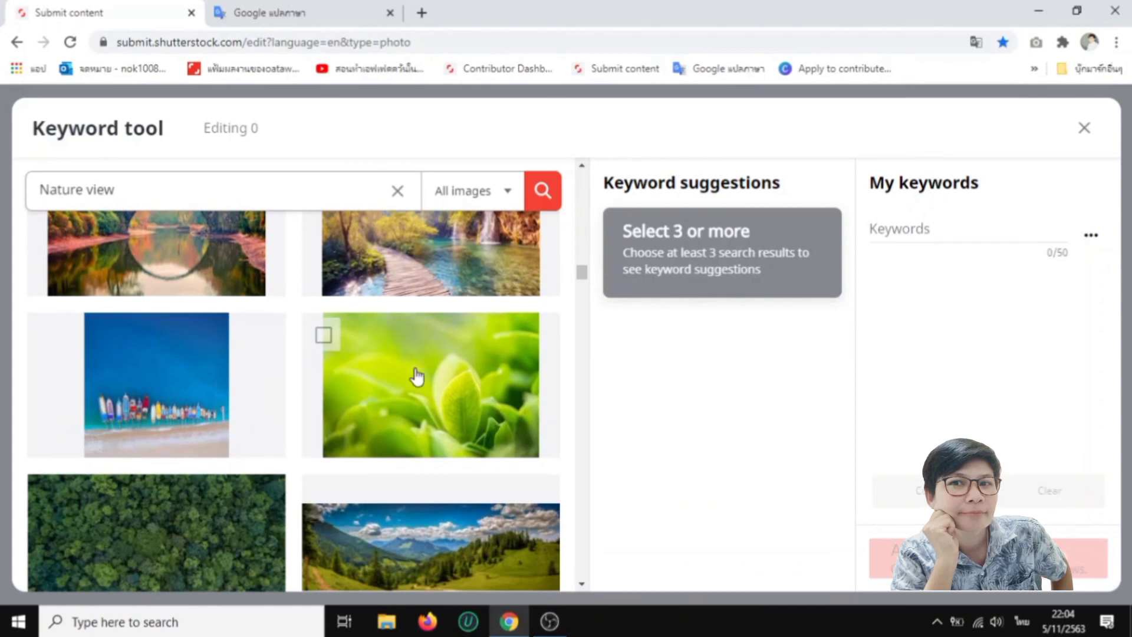
{"action": "scroll", "coordinate": [429, 384], "scroll_direction": "down", "scroll_amount": 3}
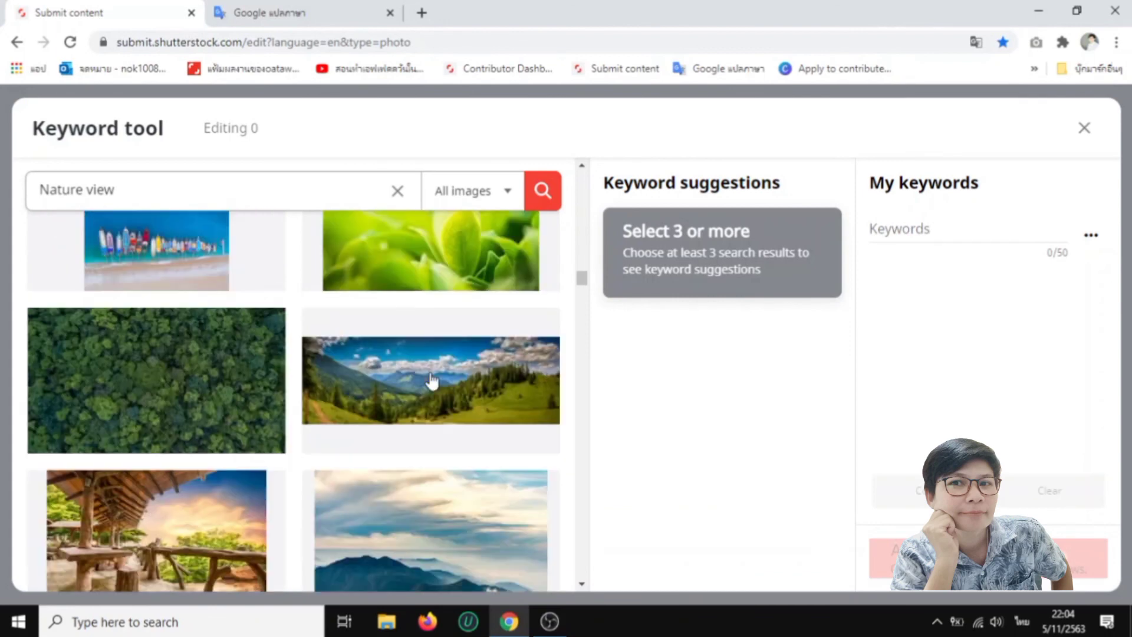
{"action": "scroll", "coordinate": [240, 407], "scroll_direction": "down", "scroll_amount": 3}
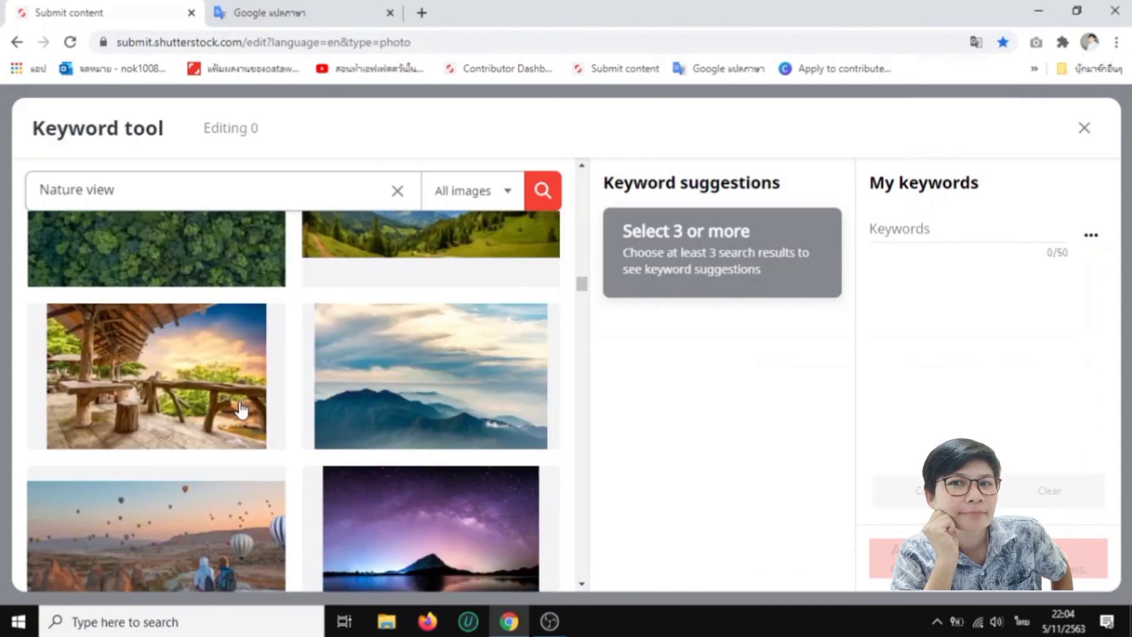
{"action": "scroll", "coordinate": [241, 407], "scroll_direction": "down", "scroll_amount": 3}
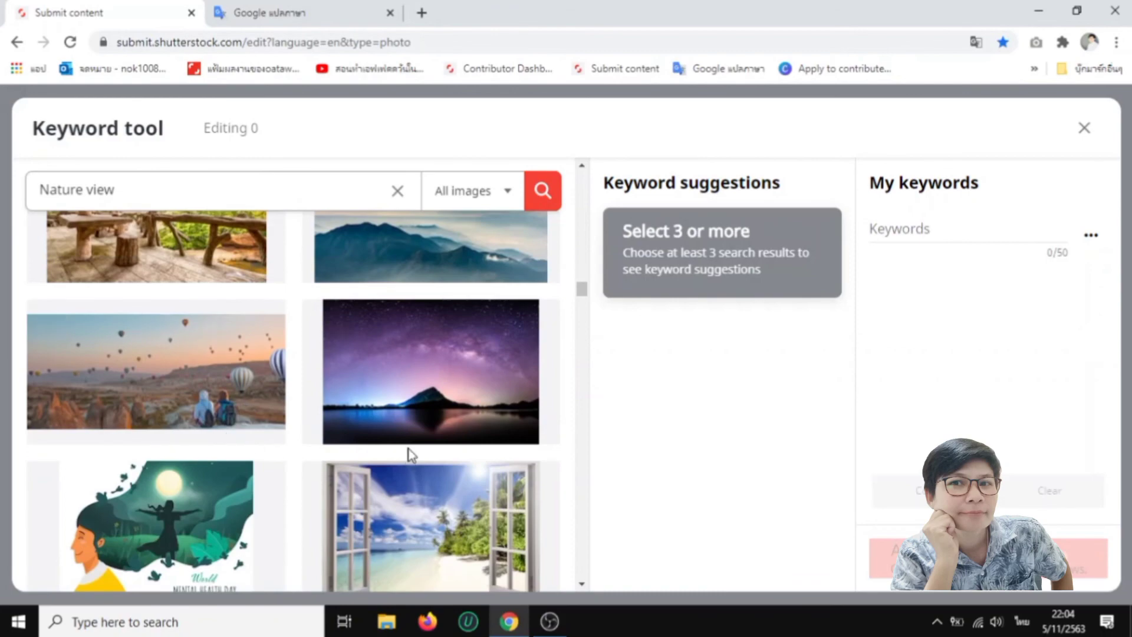
{"action": "scroll", "coordinate": [407, 455], "scroll_direction": "down", "scroll_amount": 3}
{"action": "scroll", "coordinate": [411, 455], "scroll_direction": "down", "scroll_amount": 3}
{"action": "scroll", "coordinate": [411, 456], "scroll_direction": "down", "scroll_amount": 12}
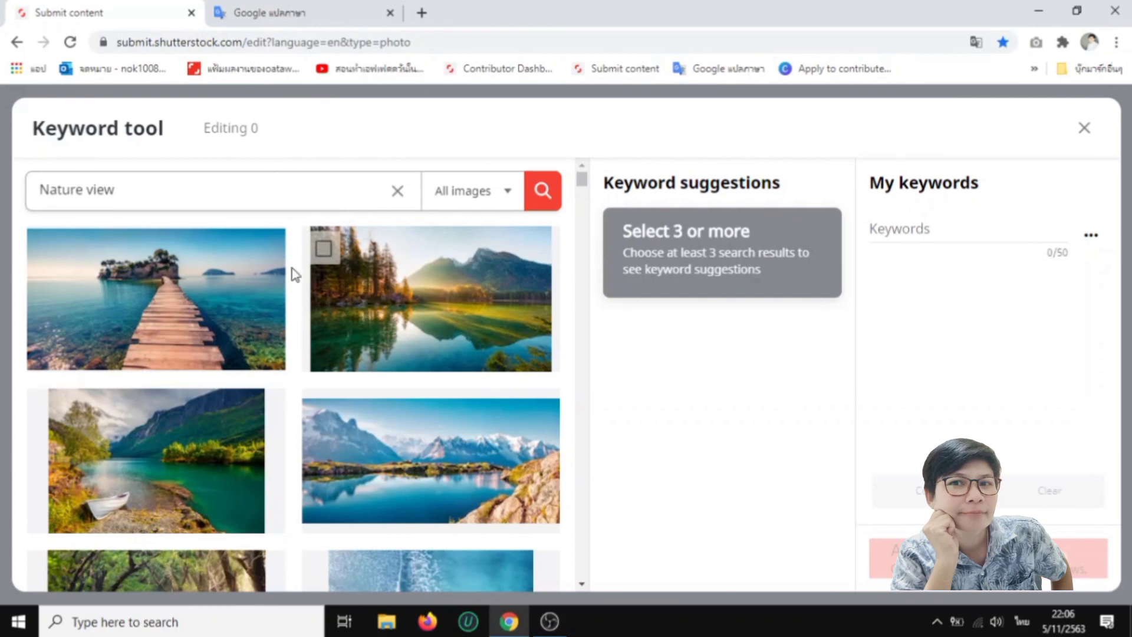
- Leave the Keyword tool's results and open the bookmarked Submit content page of the Shutterstock contributor site
{"action": "scroll", "coordinate": [442, 335], "scroll_direction": "down", "scroll_amount": 3}
{"action": "scroll", "coordinate": [445, 345], "scroll_direction": "up", "scroll_amount": 3}
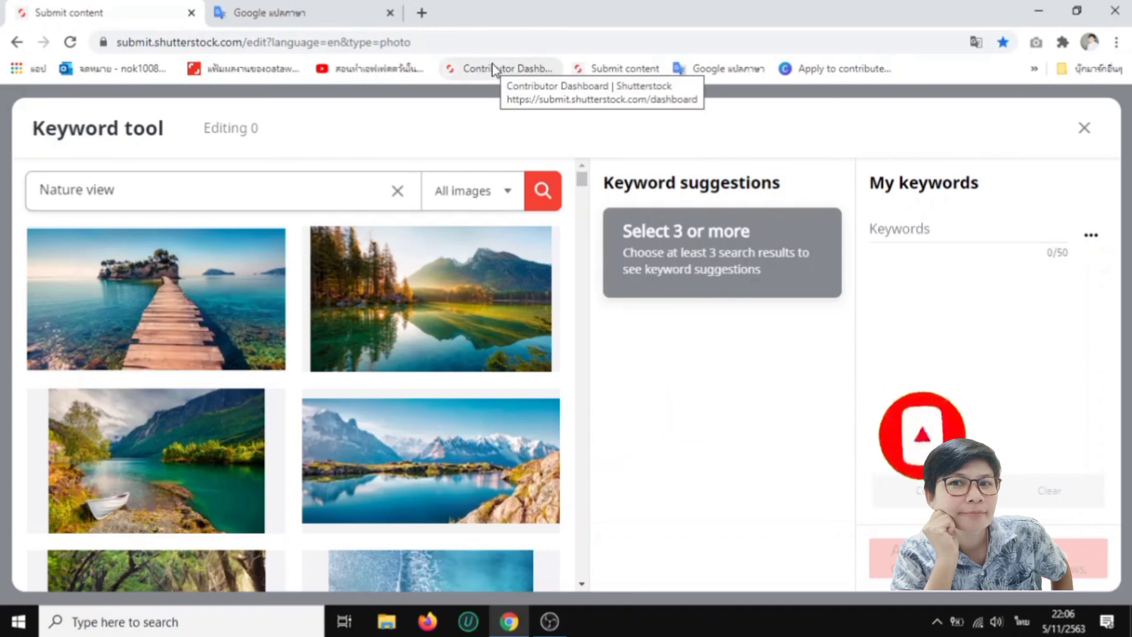
{"action": "left_click", "coordinate": [610, 70]}
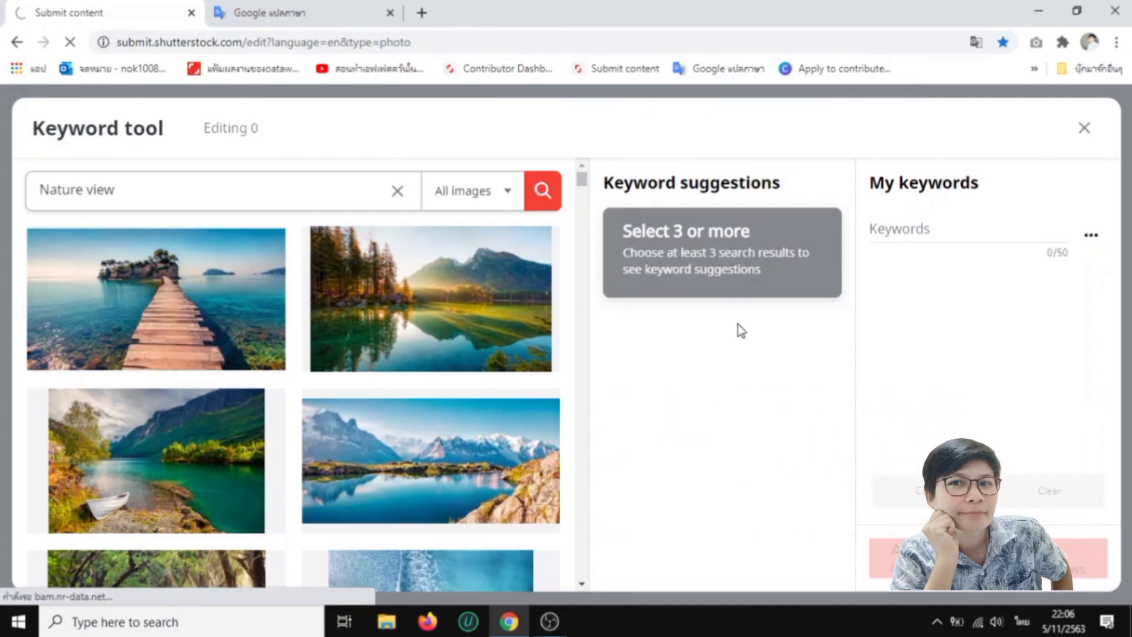